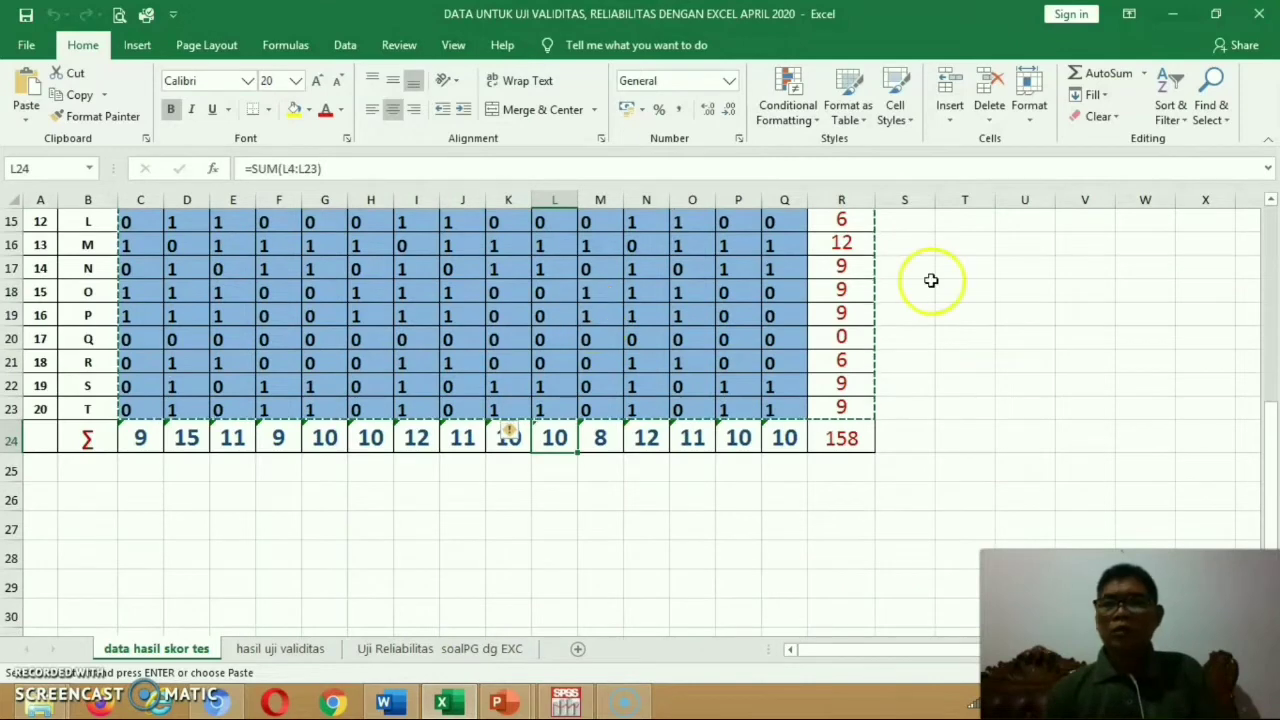
Check the item columns in the Excel score table and open the variable definitions of the empty SPSS dataset
scroll(1272, 258, "up", 5)
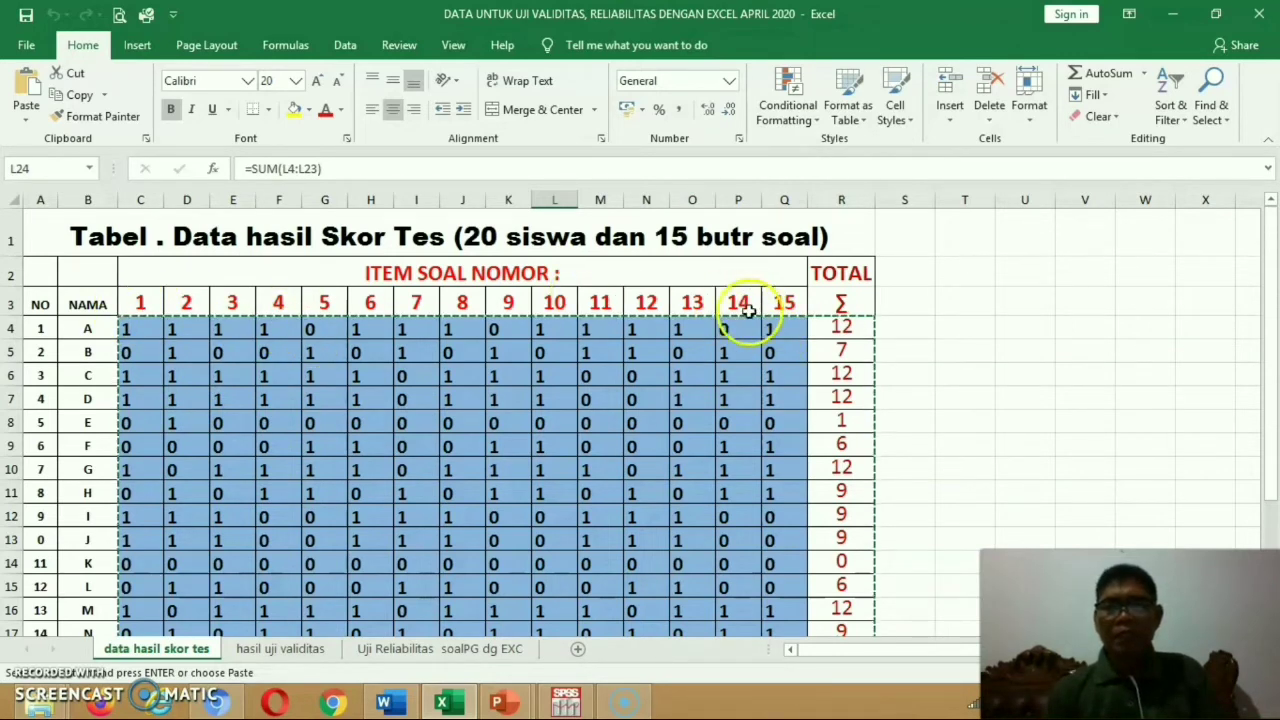
left_click(691, 348)
double_click(691, 348)
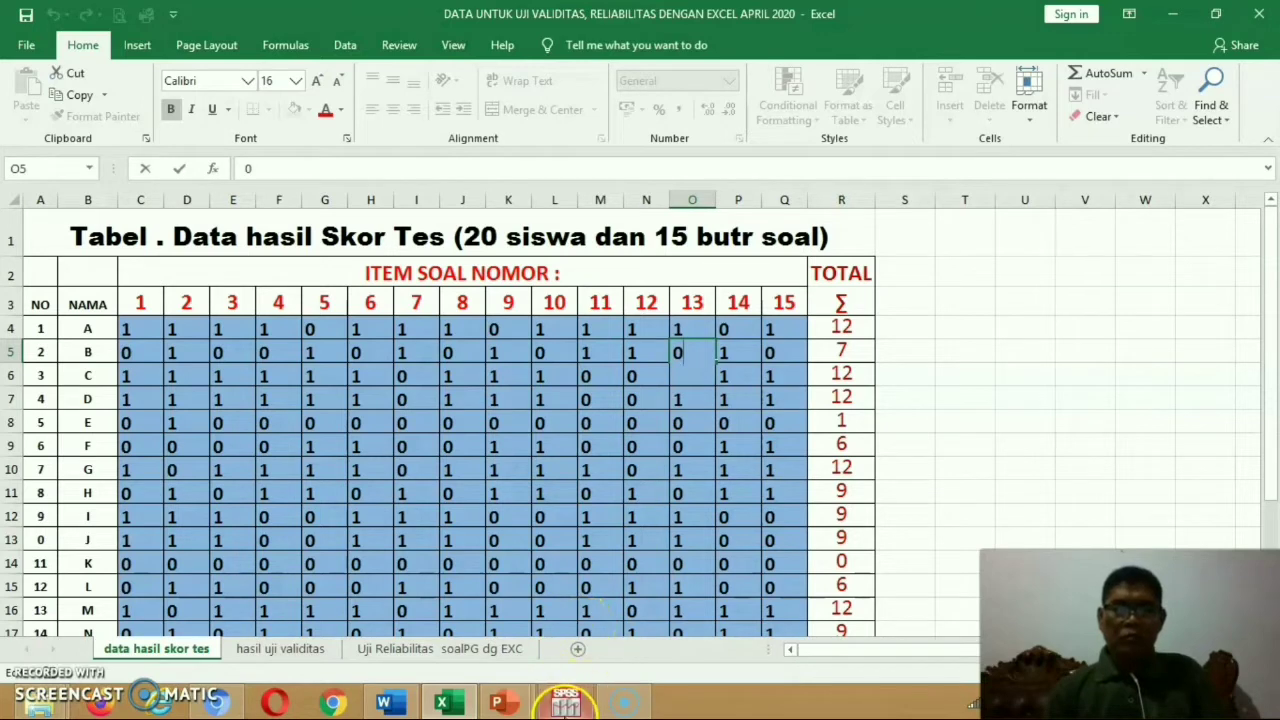
left_click(565, 703)
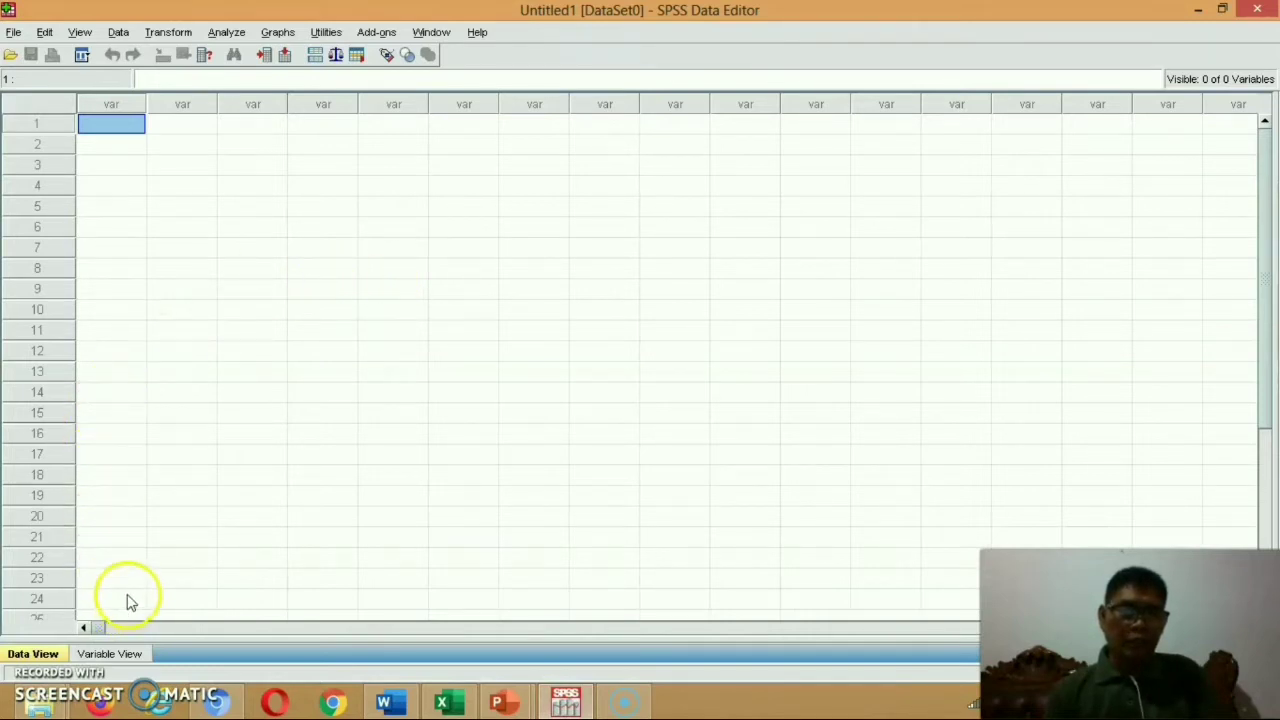
left_click(122, 654)
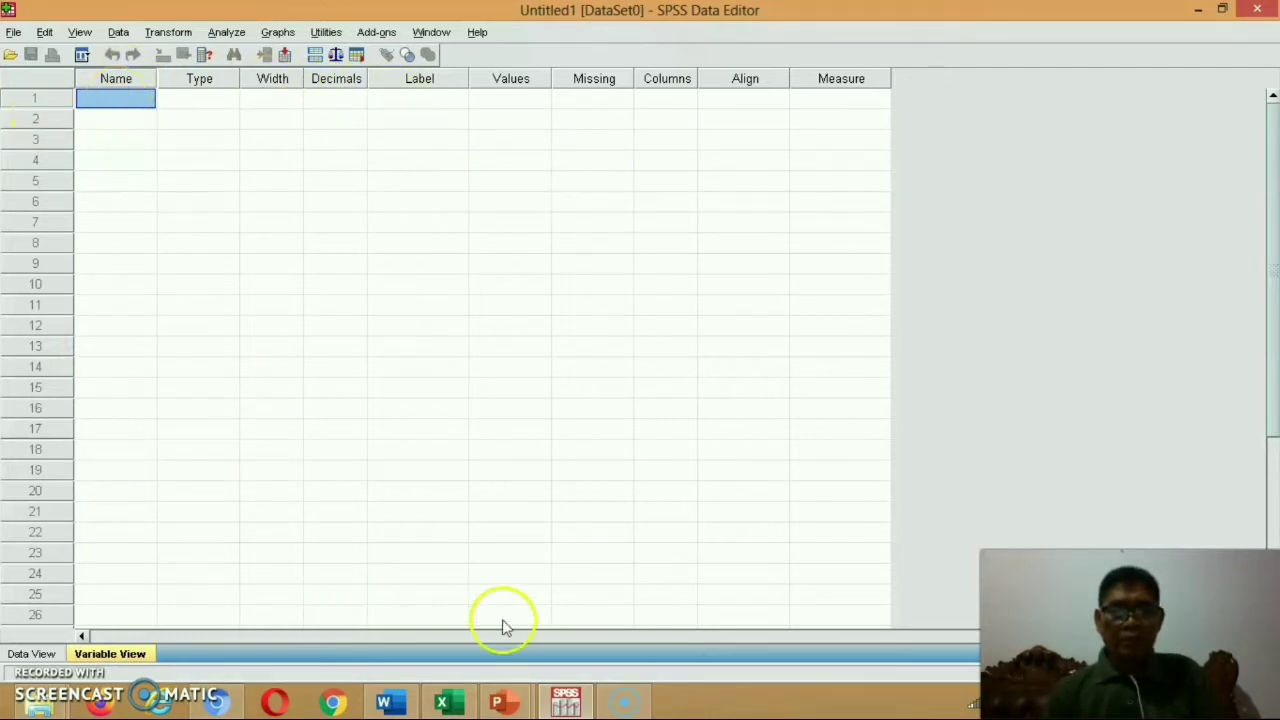
left_click(447, 703)
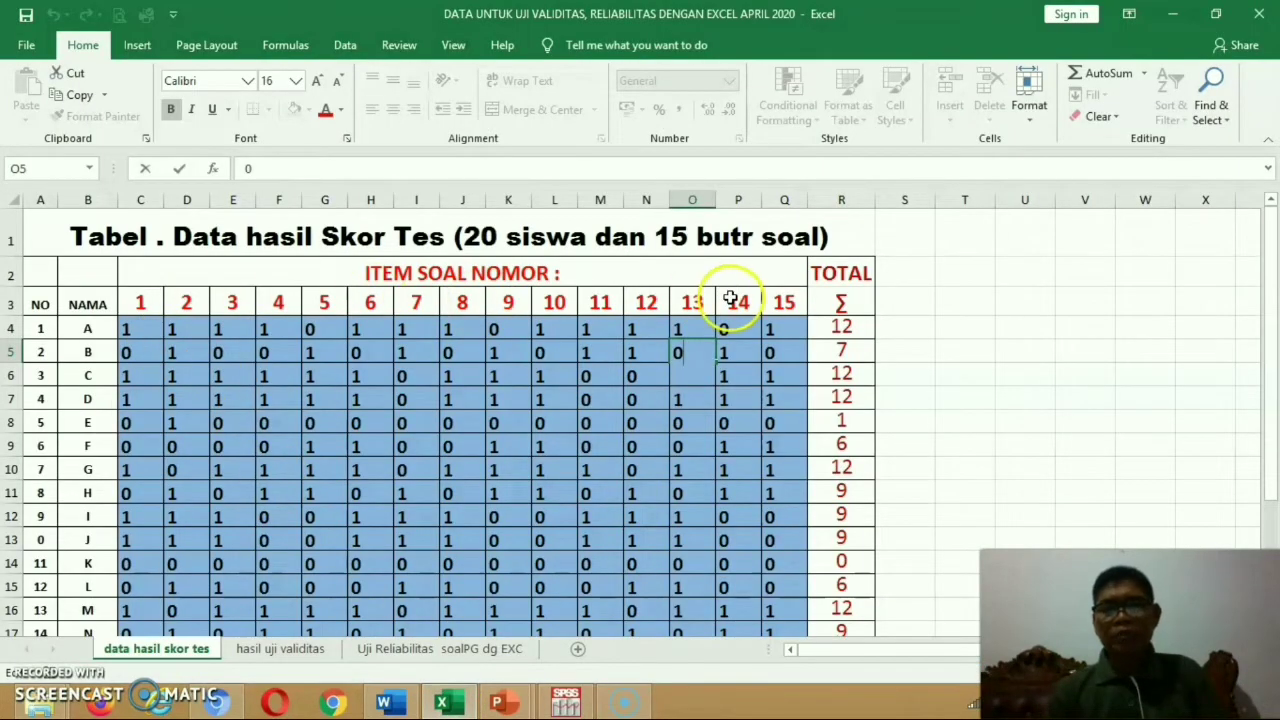
left_click(562, 705)
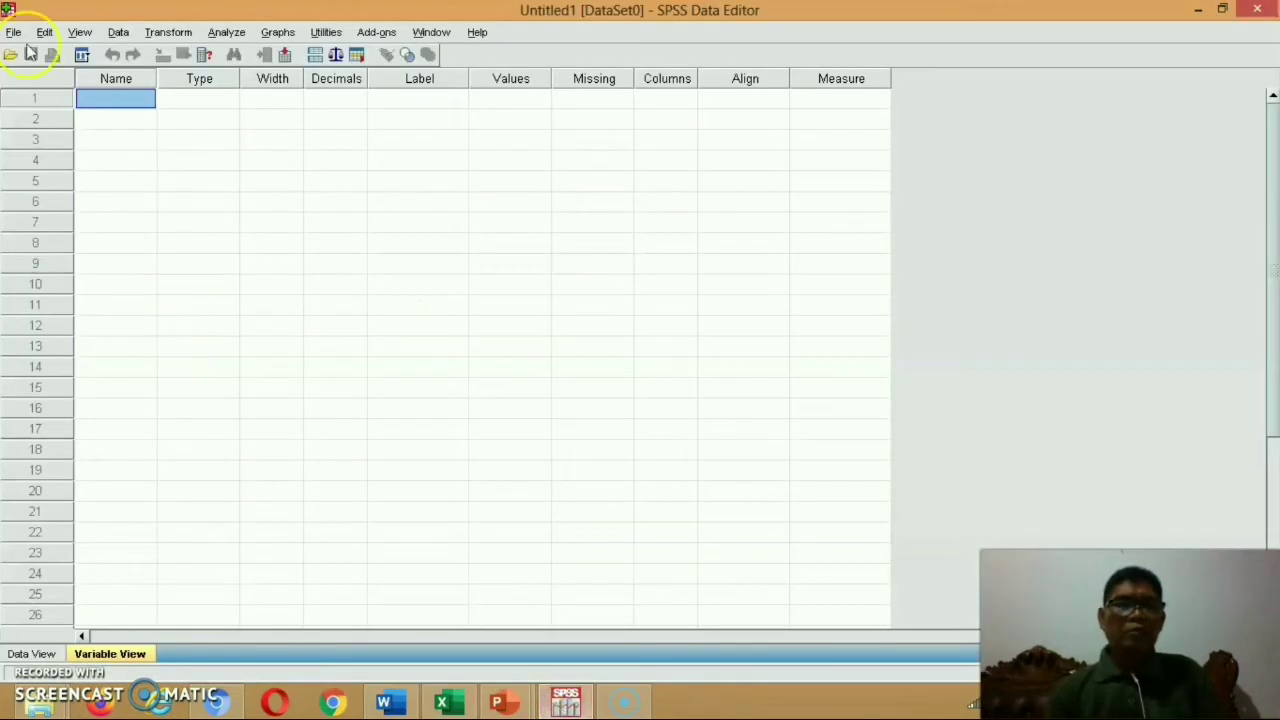
Define the first five variables in the empty dataset with the names X1, X2, X3, X4 and X5
left_click(111, 100)
double_click(110, 104)
type("x")
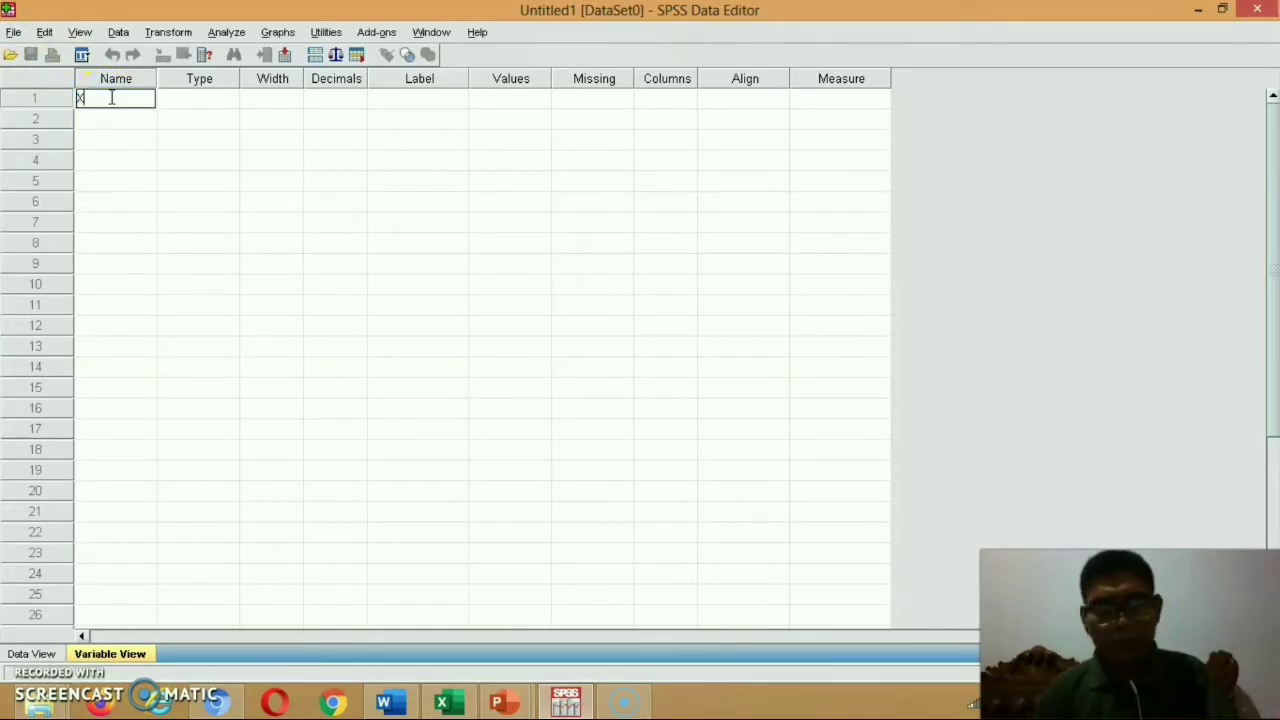
key("Return")
type("X2")
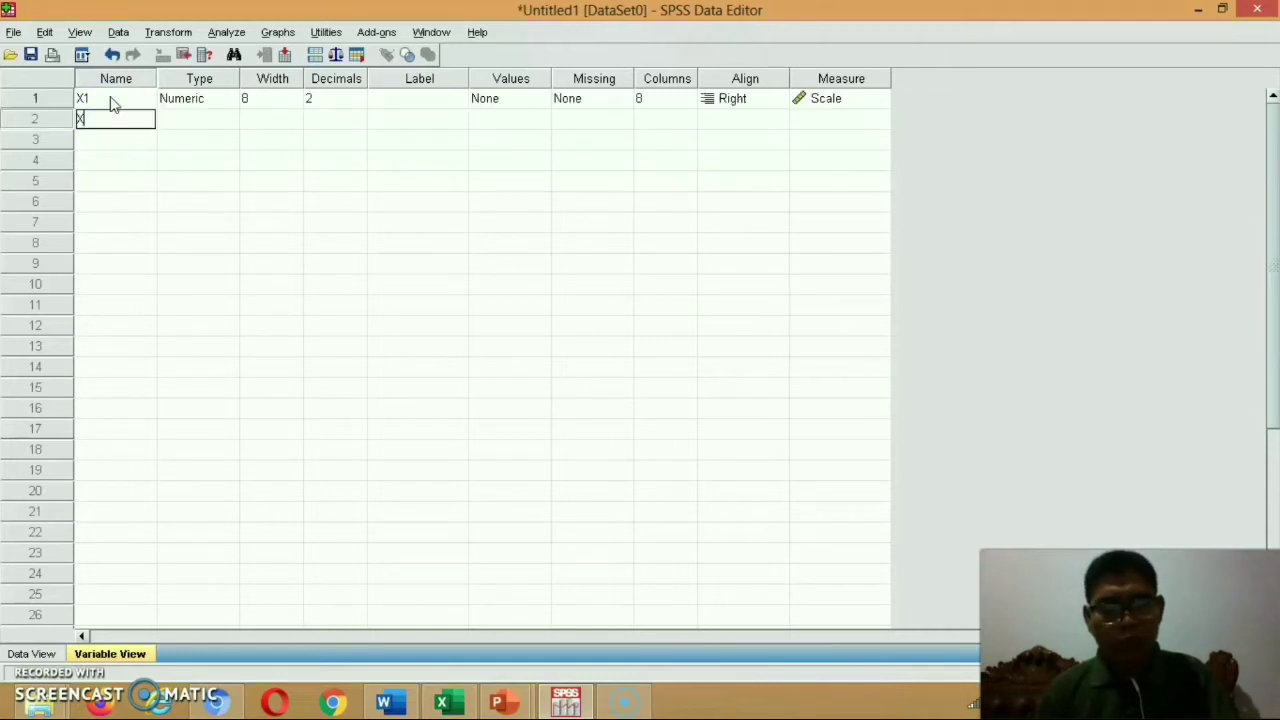
key("Return")
type("X3")
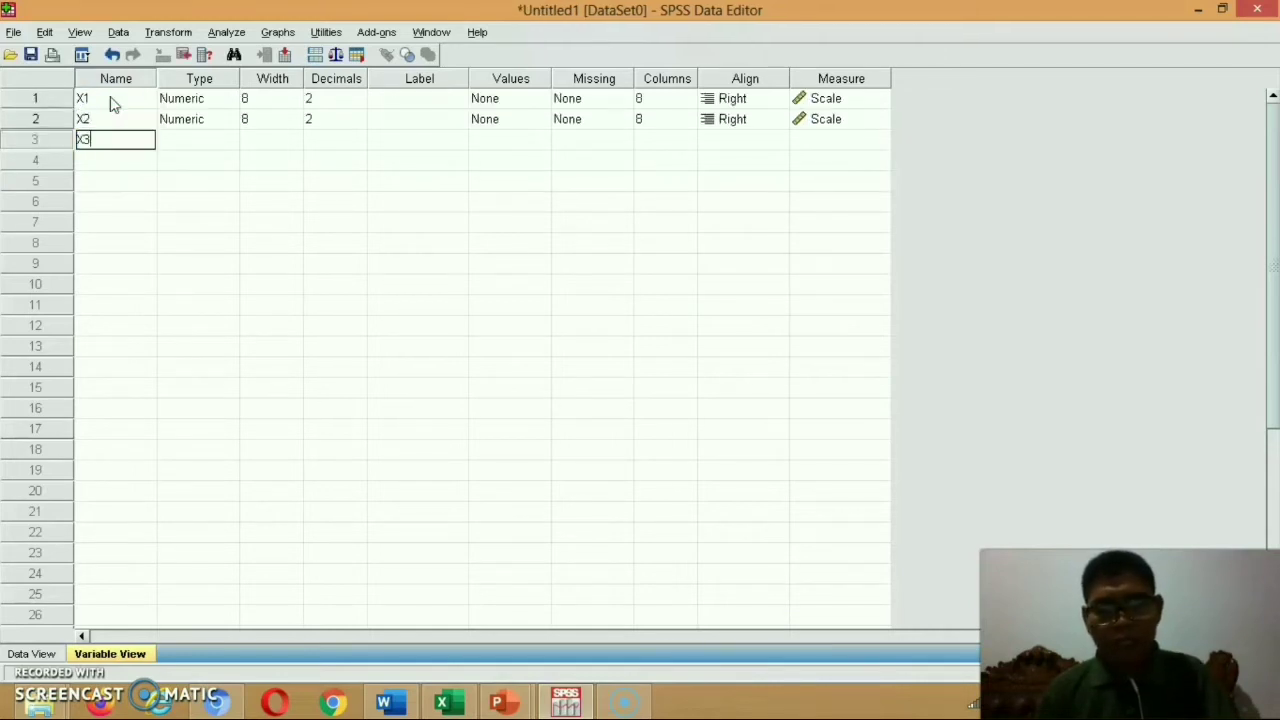
key("Return")
type("X4")
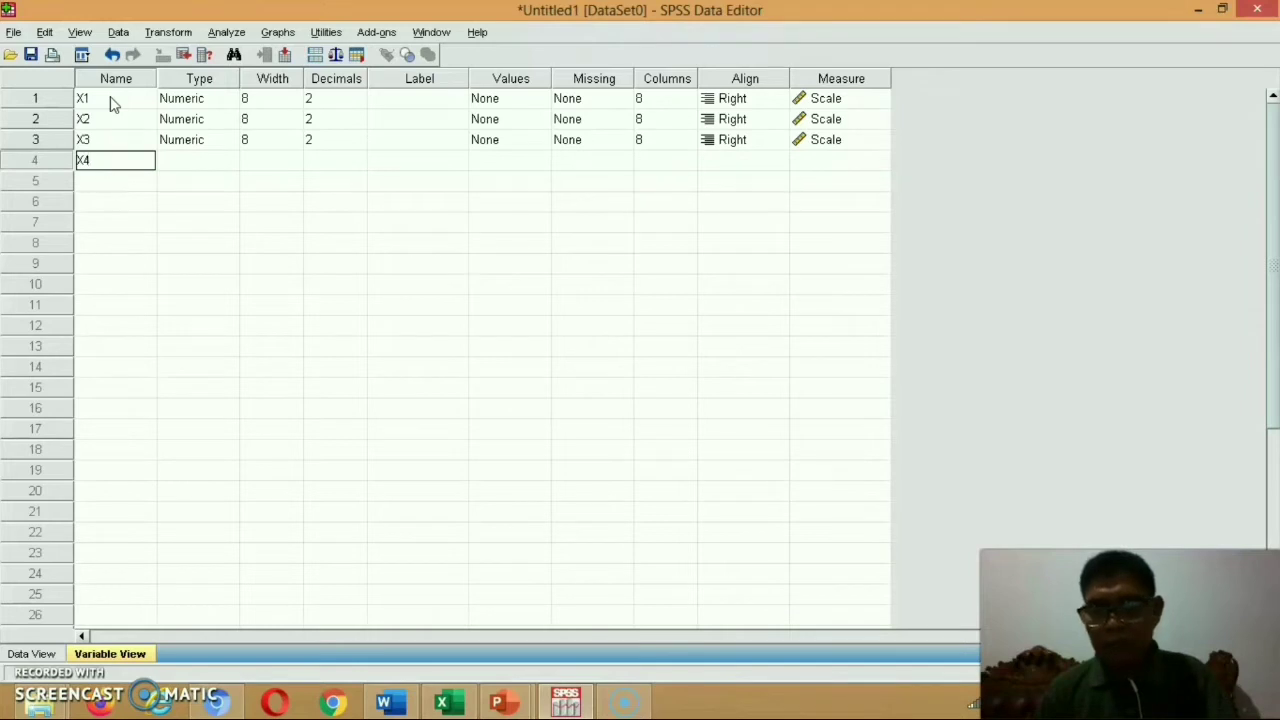
key("Return")
type("X5")
key("Return")
Add five more variables below X5, named X6, X7, X8, X9 and X10
type("X")
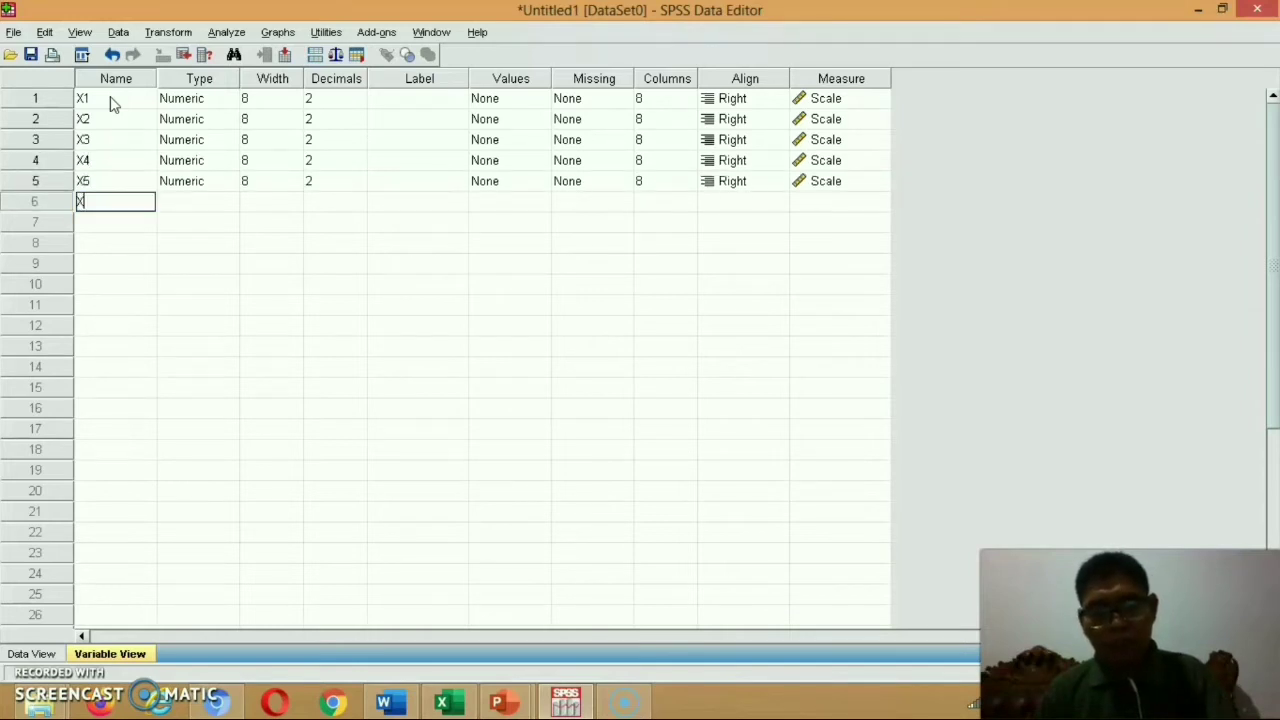
type("6")
key("Return")
type("X7")
key("Return")
type("X8")
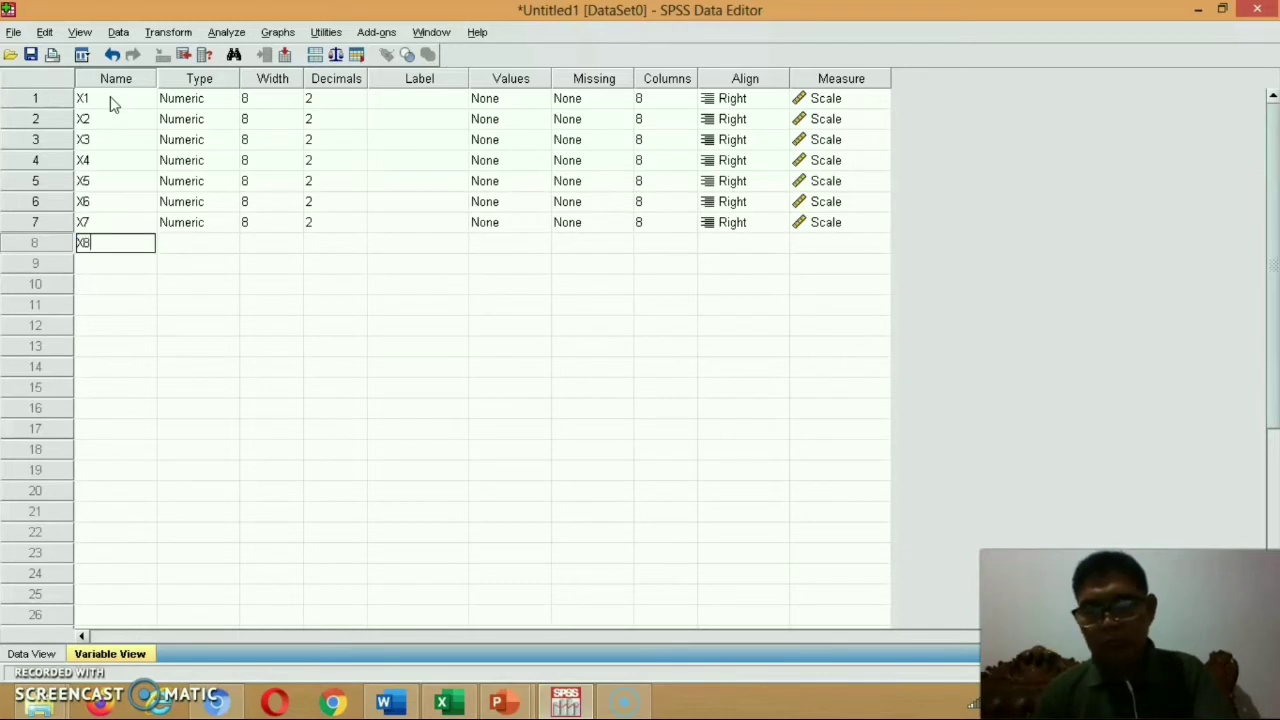
key("Return")
type("X9")
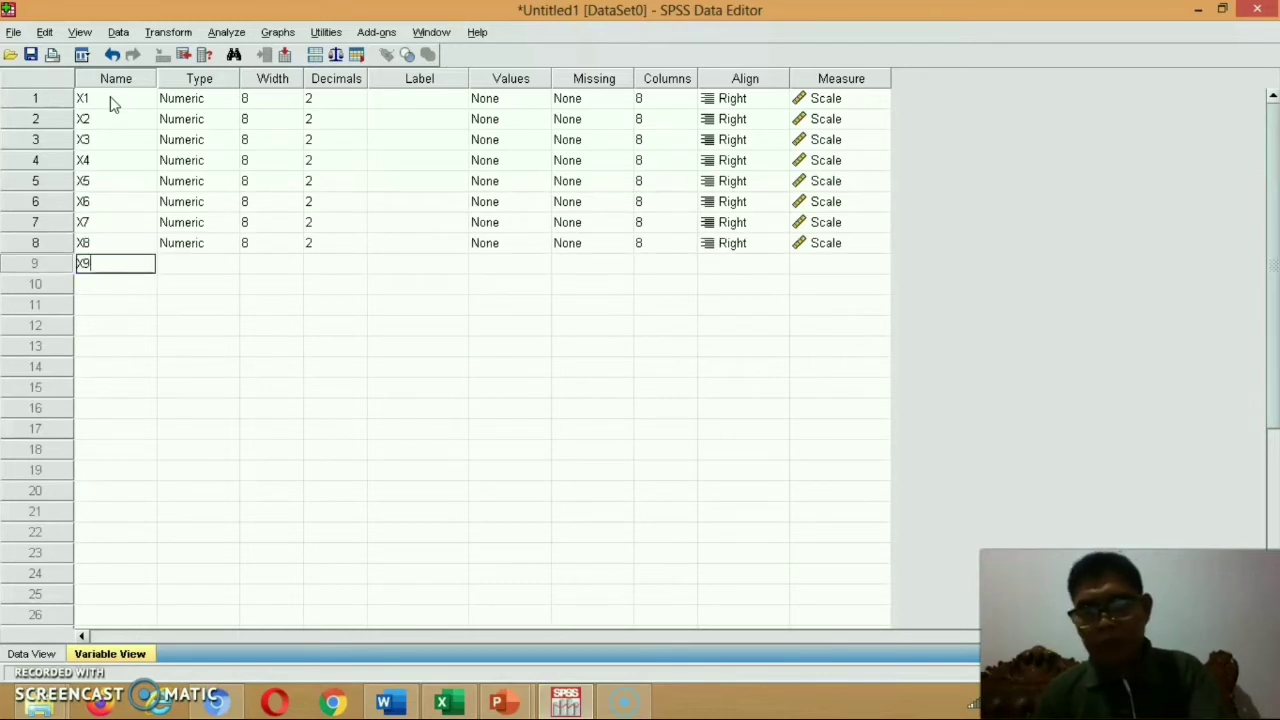
key("Return")
type("X10")
key("Return")
Add the variables X11, X12, X13, X14 and X15, followed by a total-score variable named XTOT
type("X")
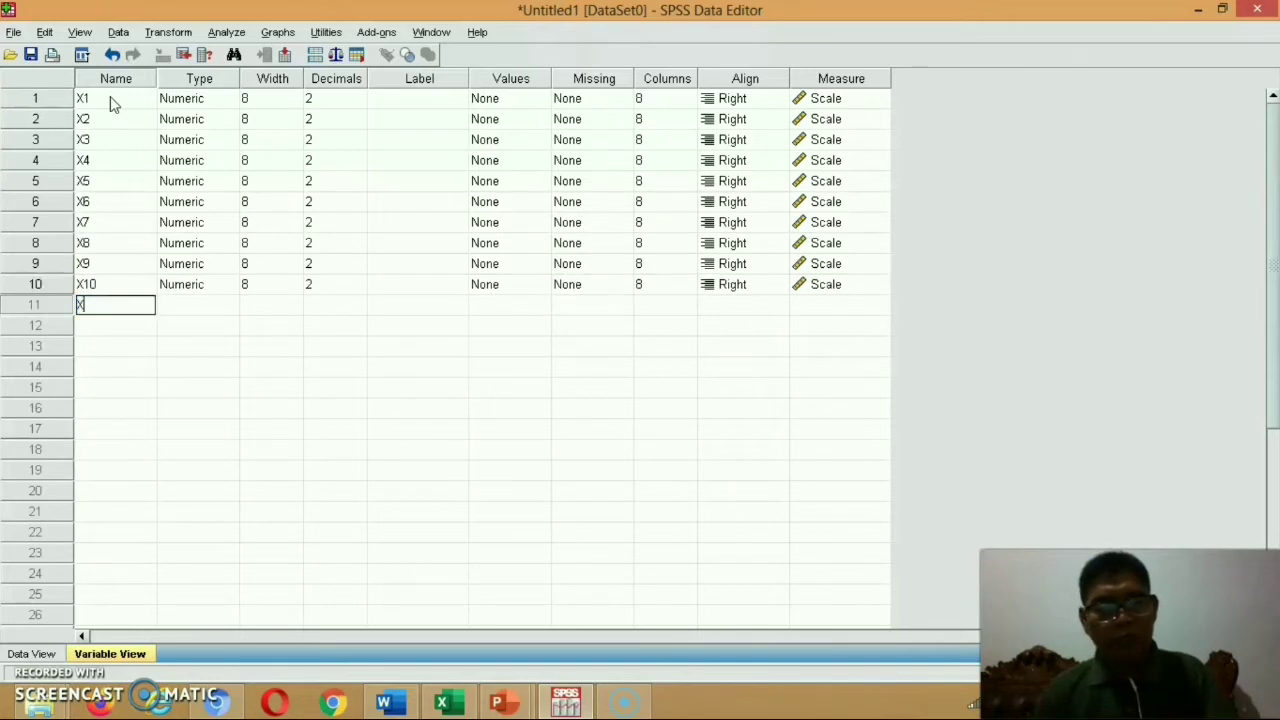
type("11")
key("Return")
type("X")
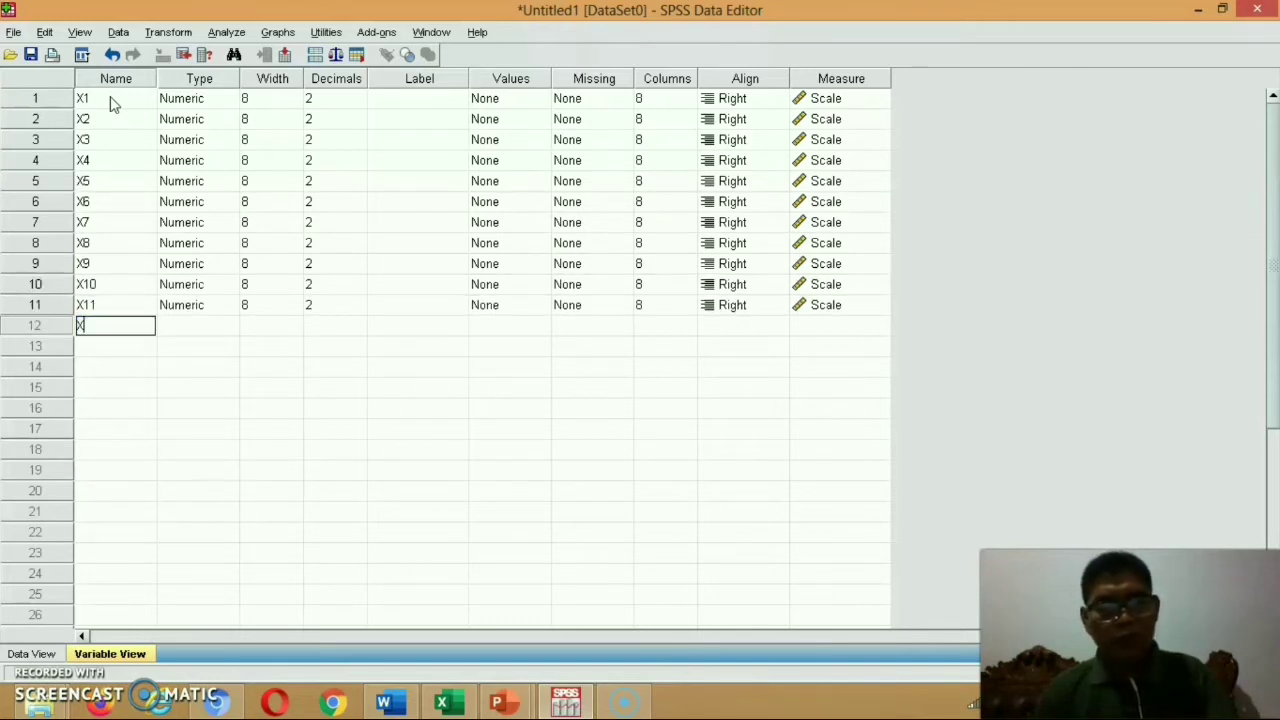
type("12")
key("Return")
type("X")
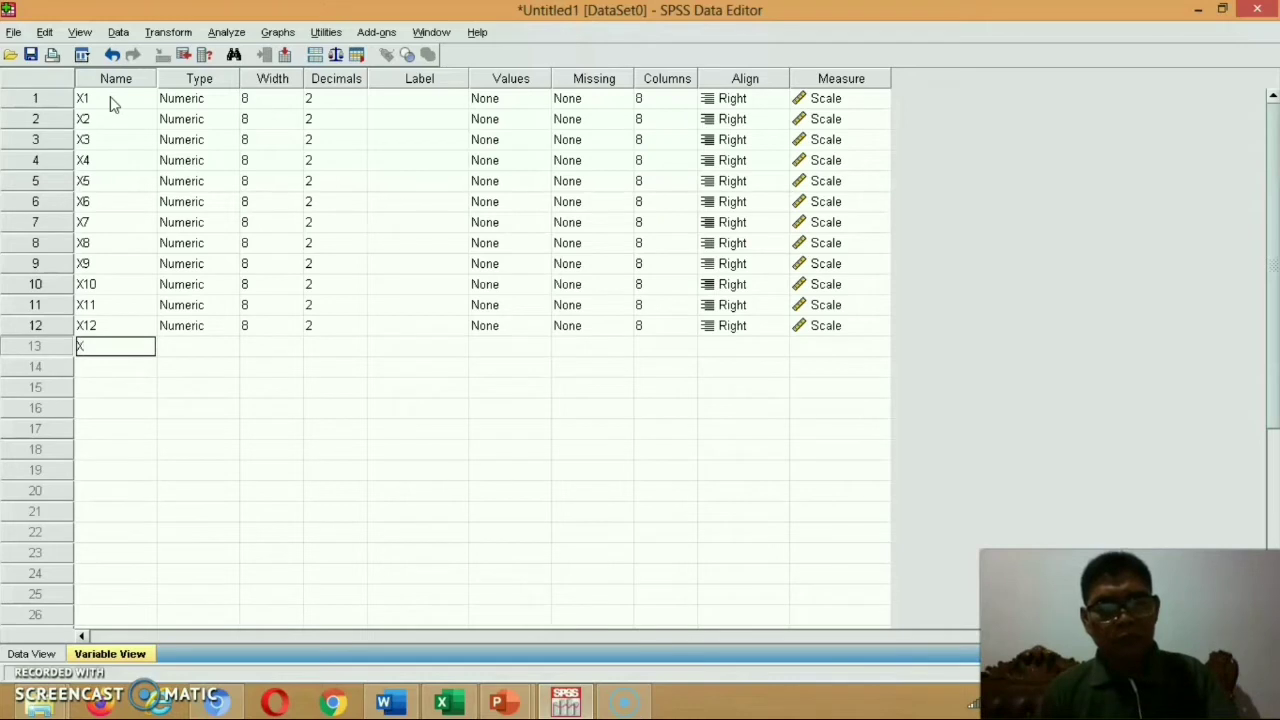
type("13")
key("Return")
type("X")
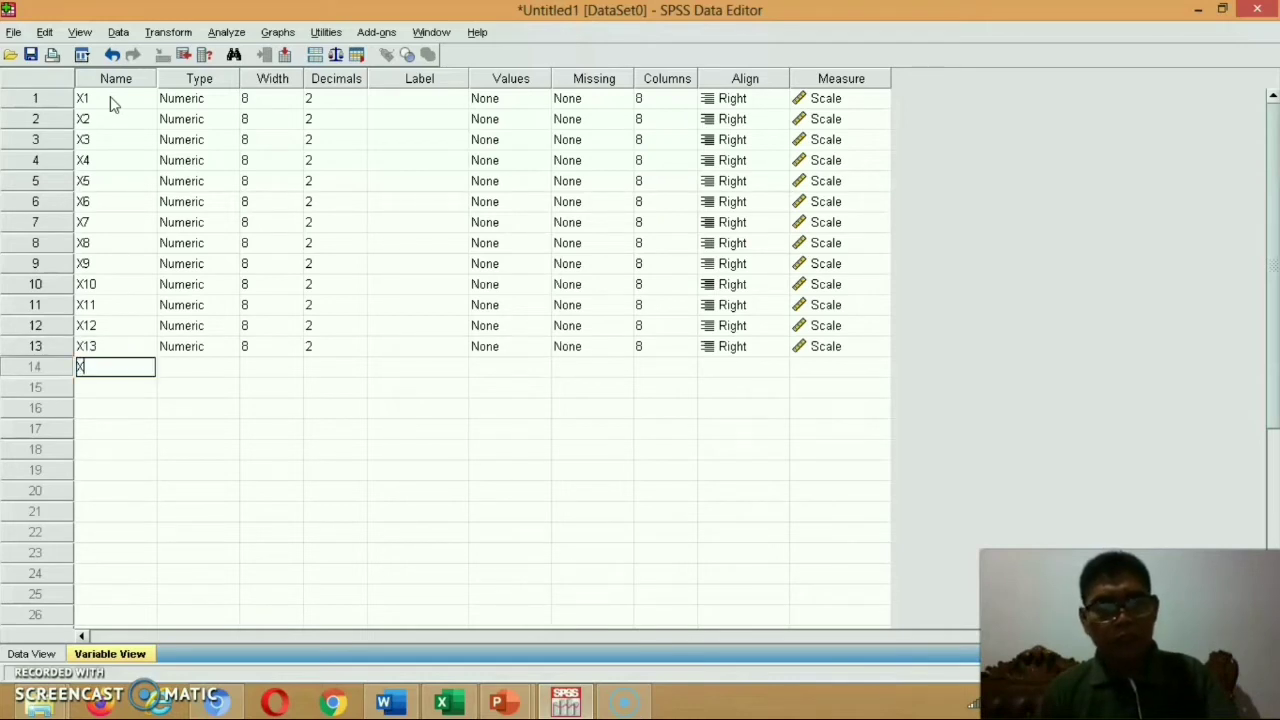
type("14")
key("Return")
type("X")
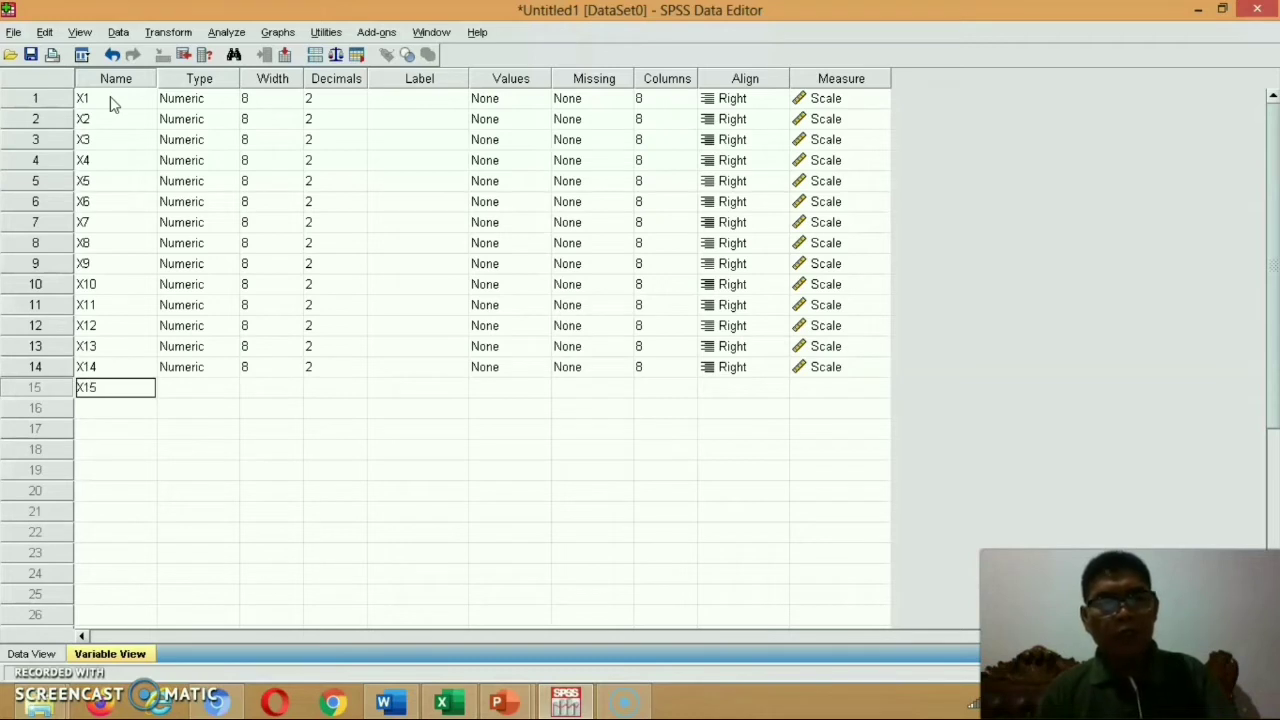
type("15")
key("Return")
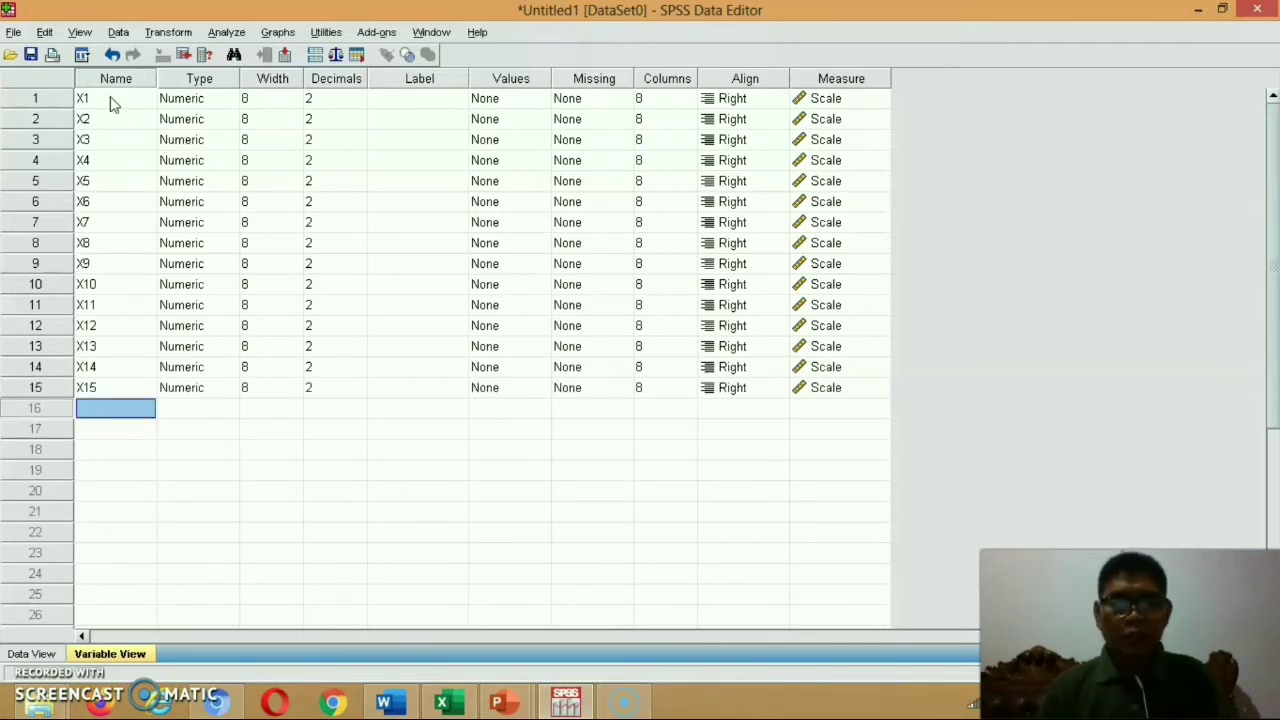
type("XTOT")
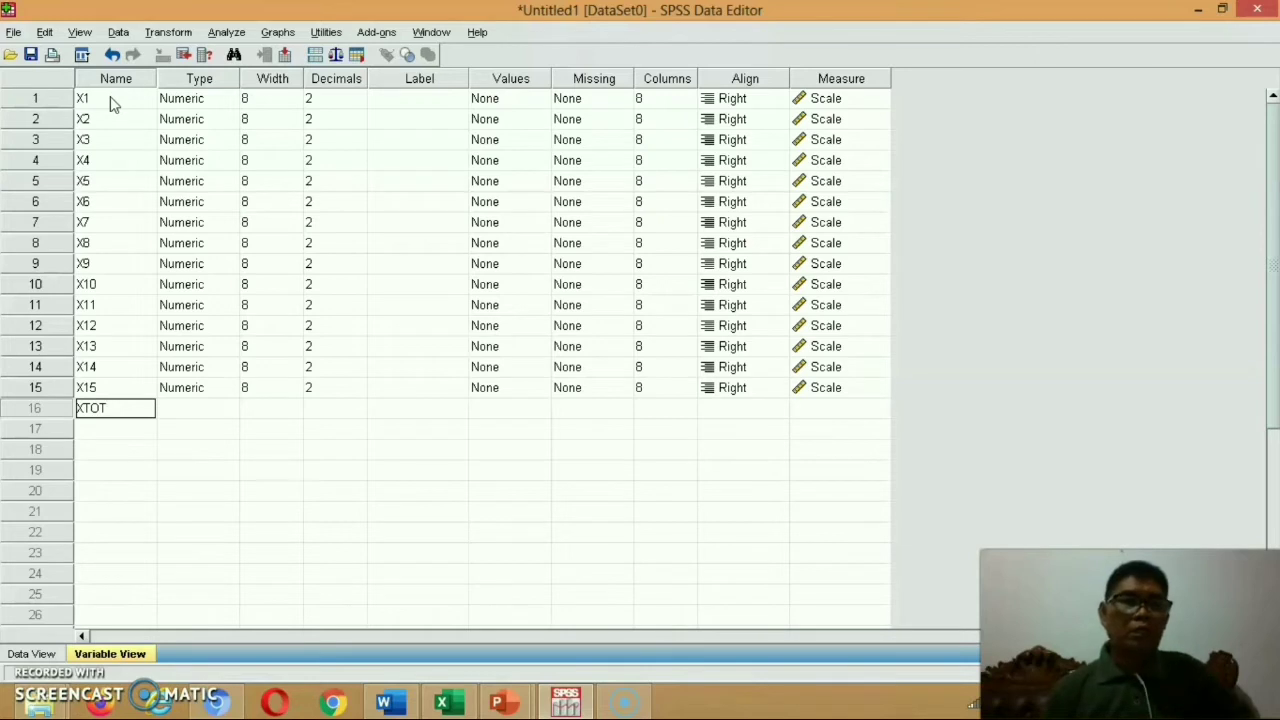
Set the number of decimals to 0 for the variables X1, X2, X3 and X4
left_click(336, 104)
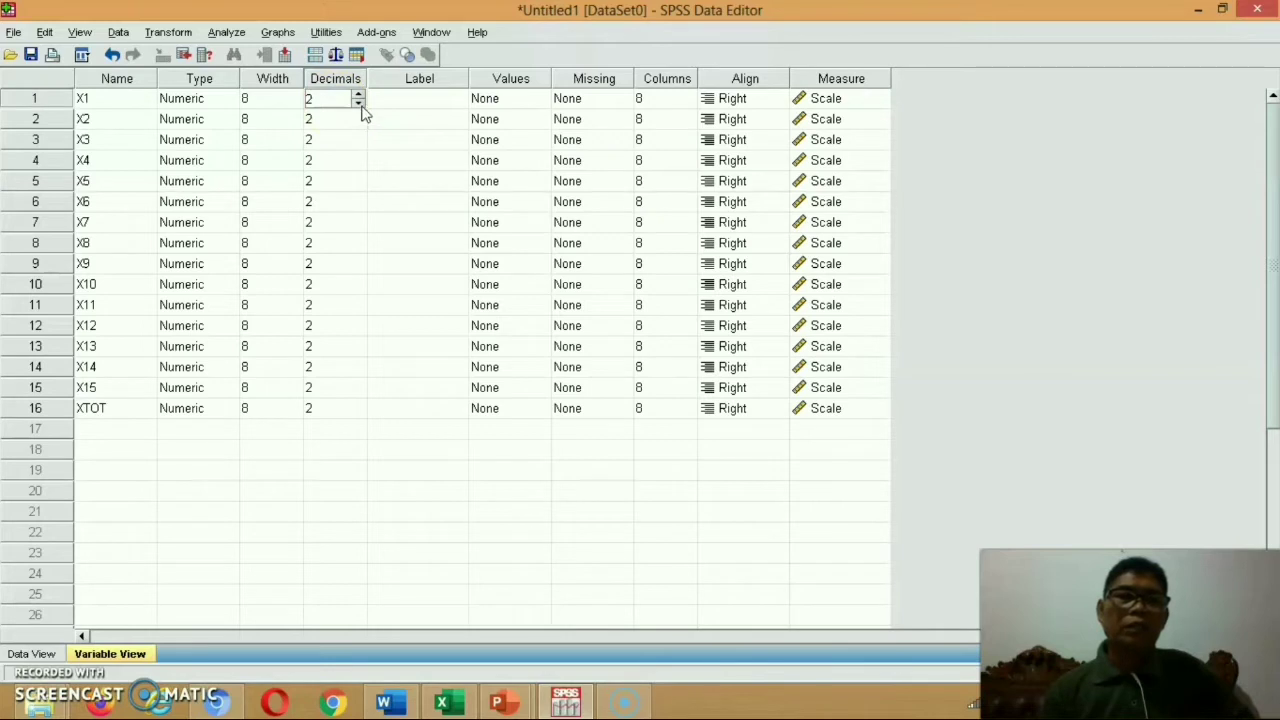
left_click(358, 103)
left_click(358, 103)
left_click(331, 118)
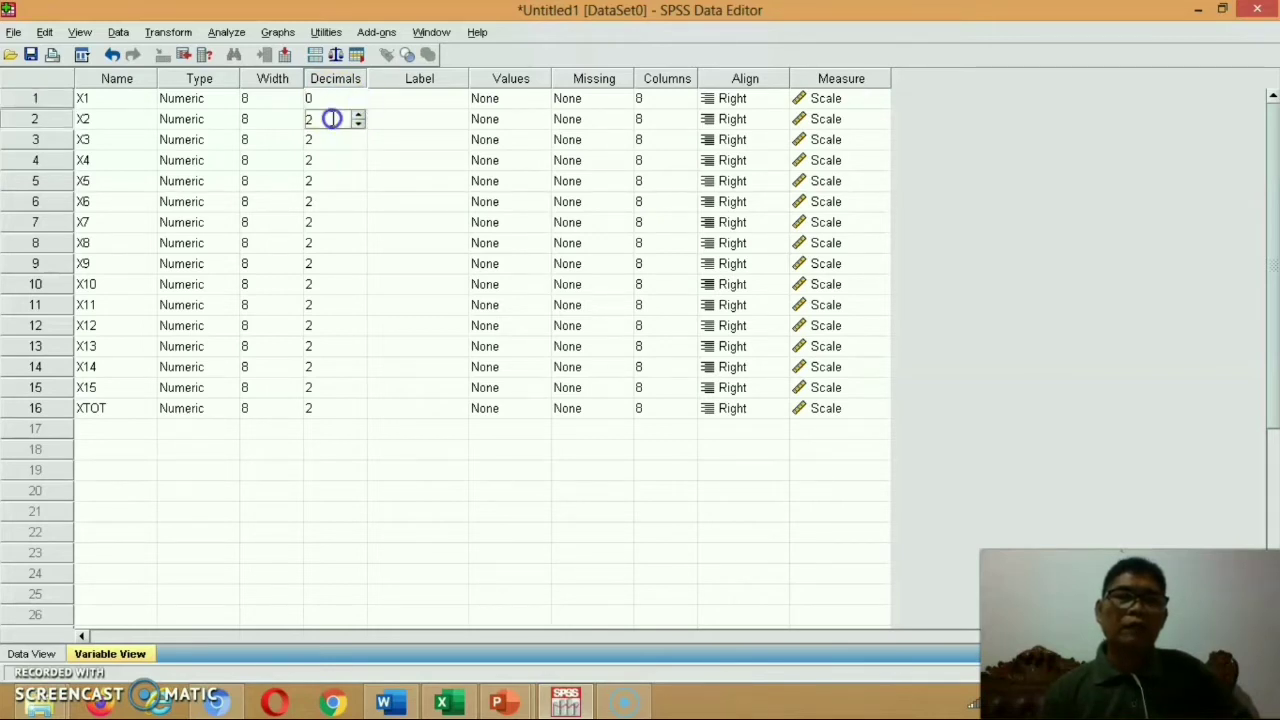
left_click(357, 126)
left_click(356, 126)
left_click(322, 139)
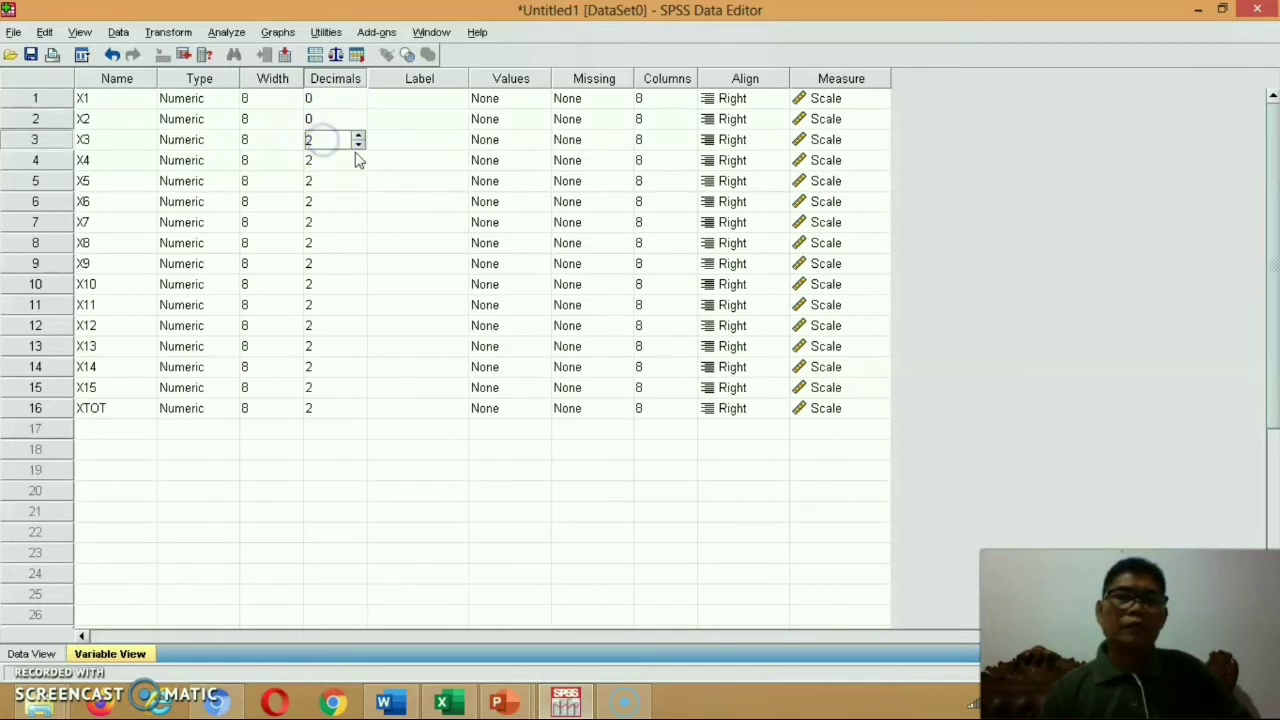
left_click(357, 144)
left_click(357, 144)
left_click(331, 162)
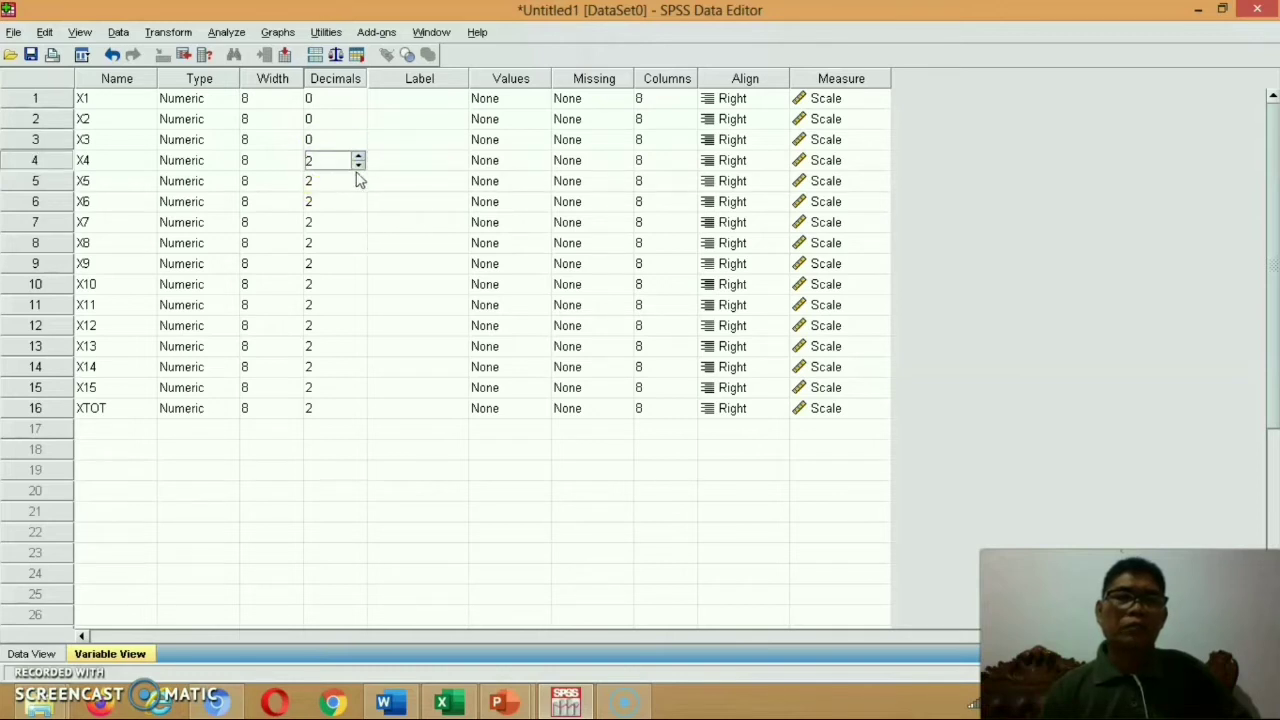
left_click(358, 166)
left_click(358, 166)
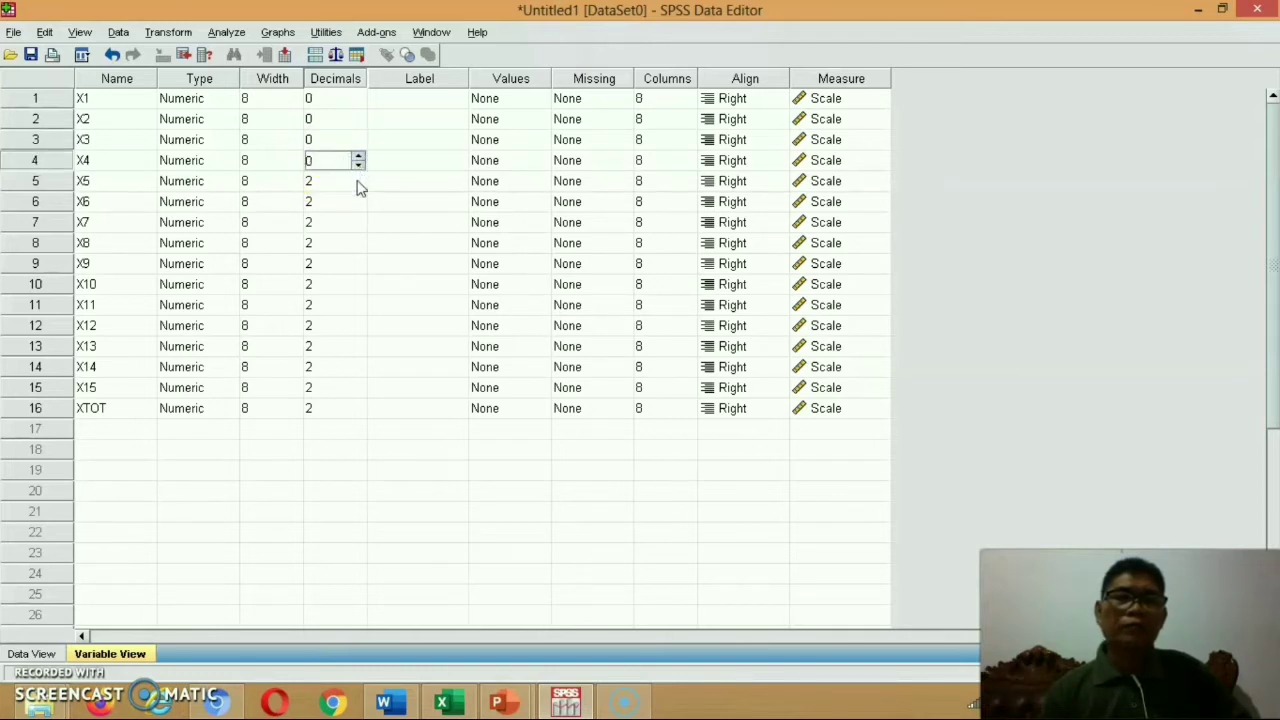
Set the number of decimals to 0 for the variables X5 through X9
left_click(357, 190)
left_click(358, 186)
left_click(358, 186)
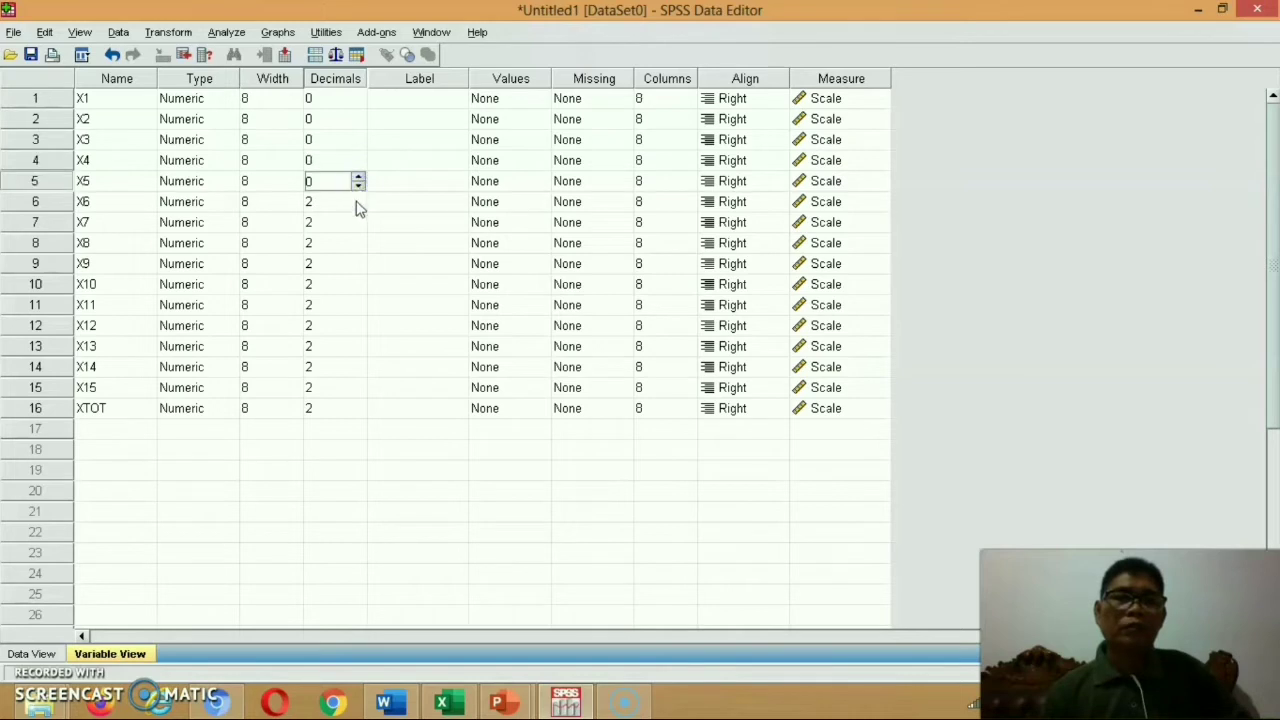
double_click(357, 204)
double_click(357, 226)
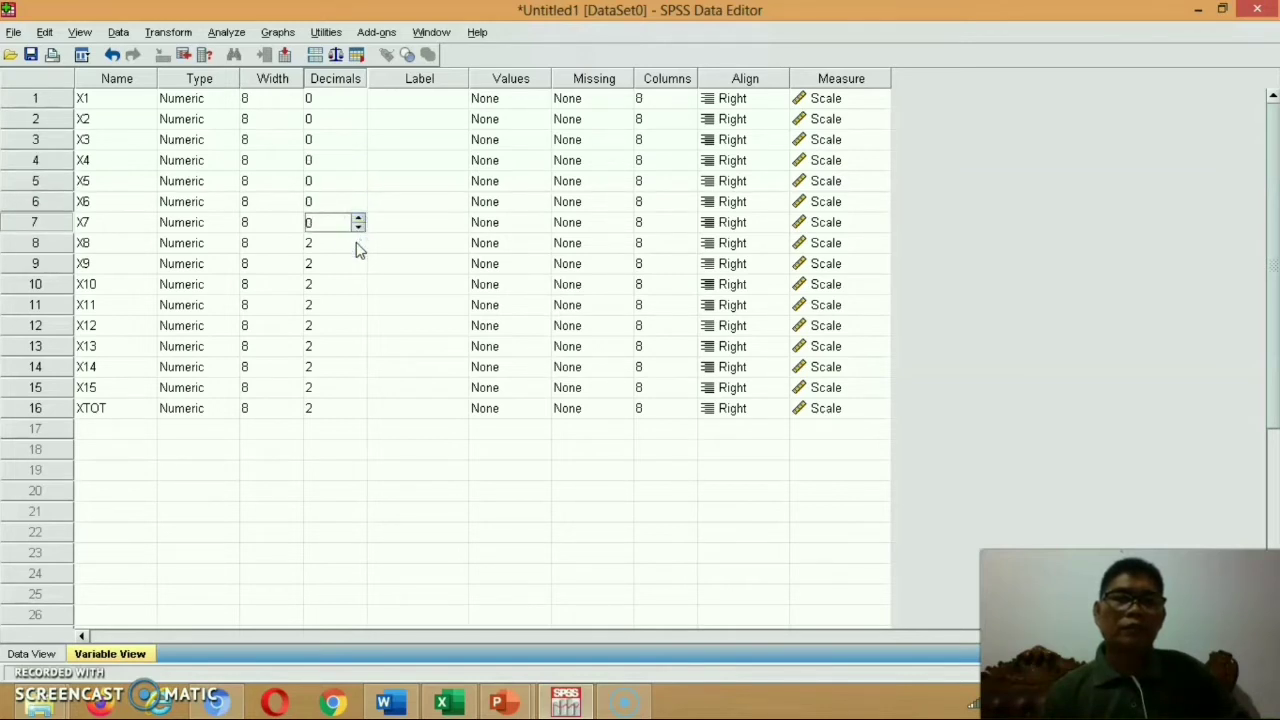
double_click(357, 245)
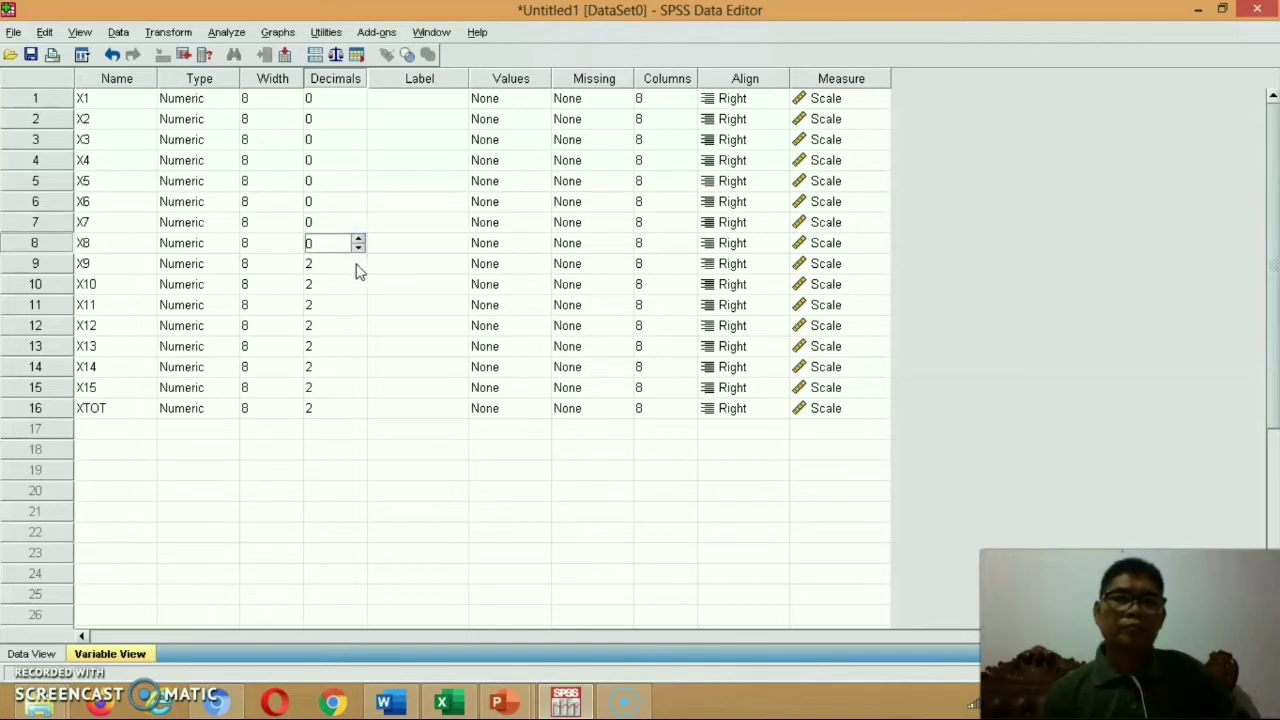
double_click(356, 266)
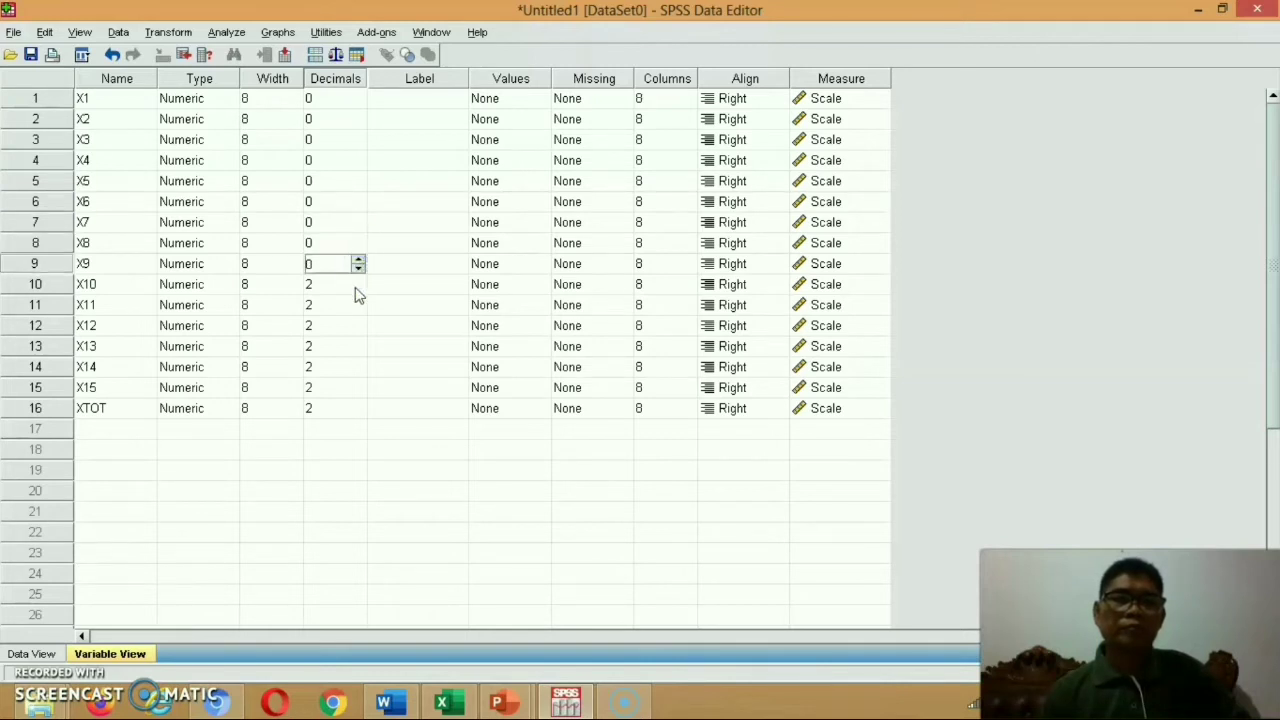
Set the number of decimals to 0 for the variables X10, X11 and X12
left_click(357, 286)
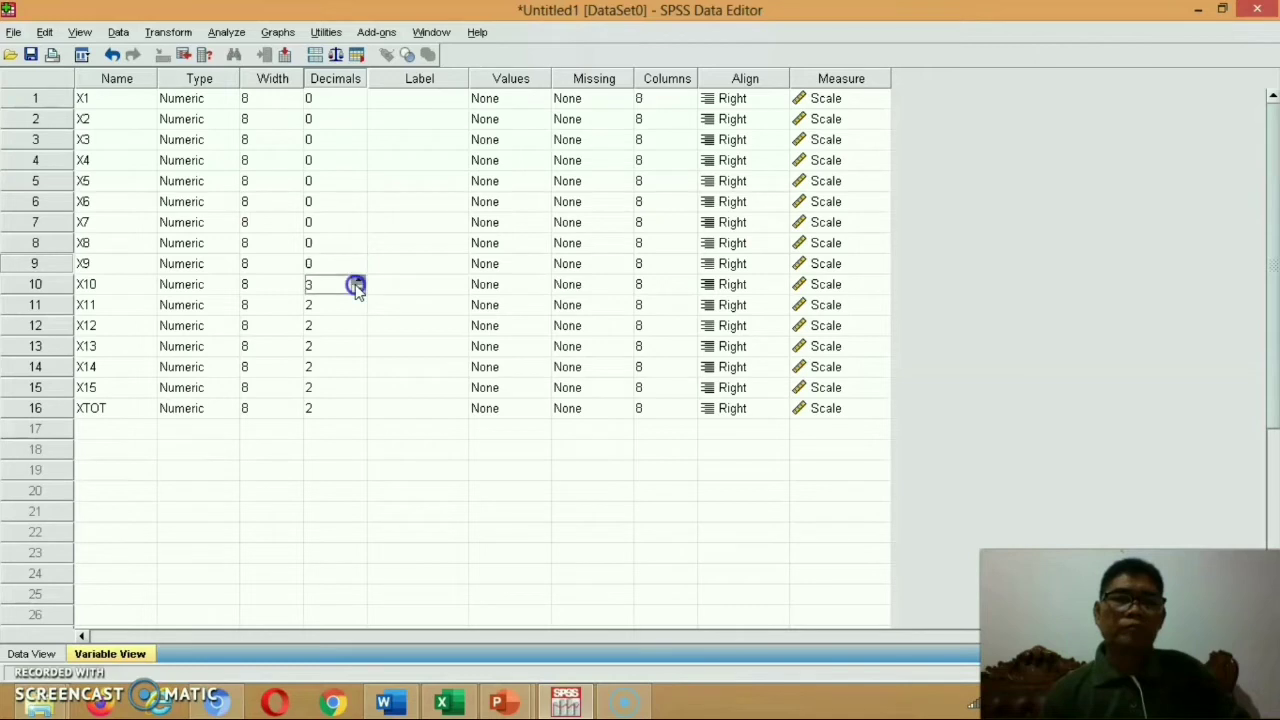
left_click(357, 287)
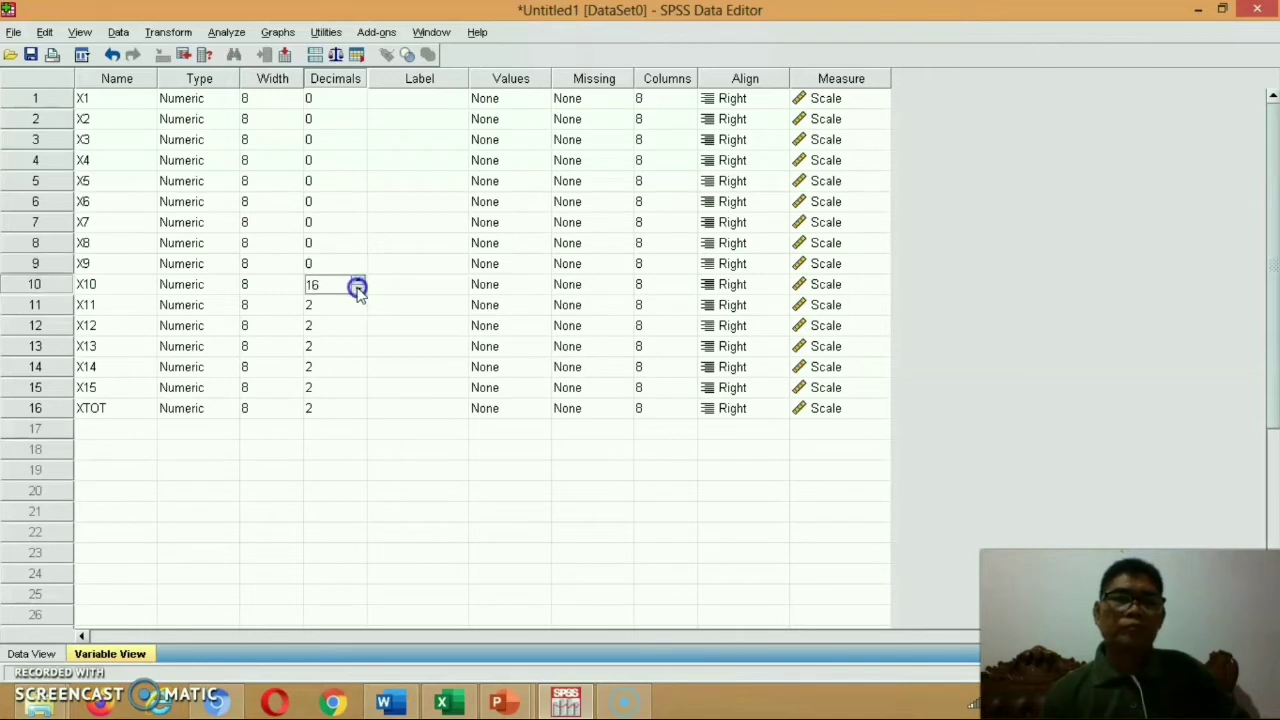
left_click(357, 290)
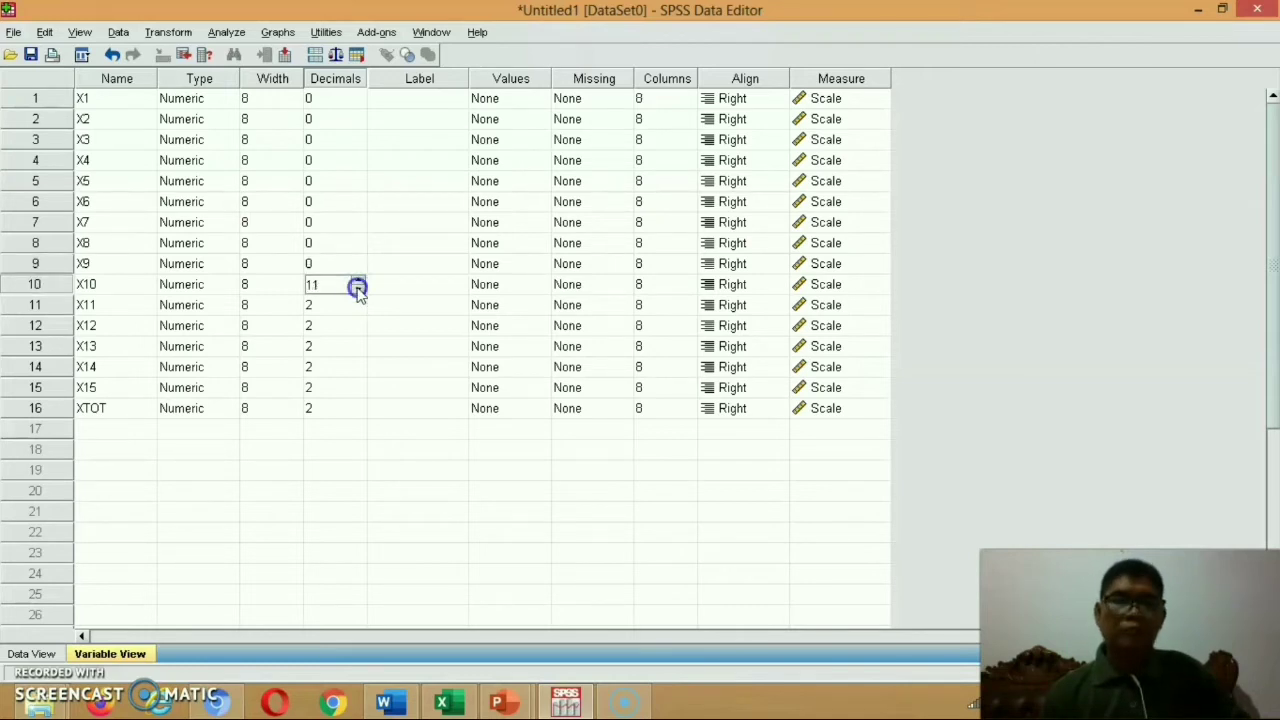
left_click(357, 290)
left_click(357, 290)
left_click(357, 290)
left_click(357, 290)
left_click(357, 290)
left_click(357, 290)
left_click(357, 306)
left_click(358, 309)
left_click(358, 309)
left_click(358, 327)
left_click(358, 331)
left_click(358, 331)
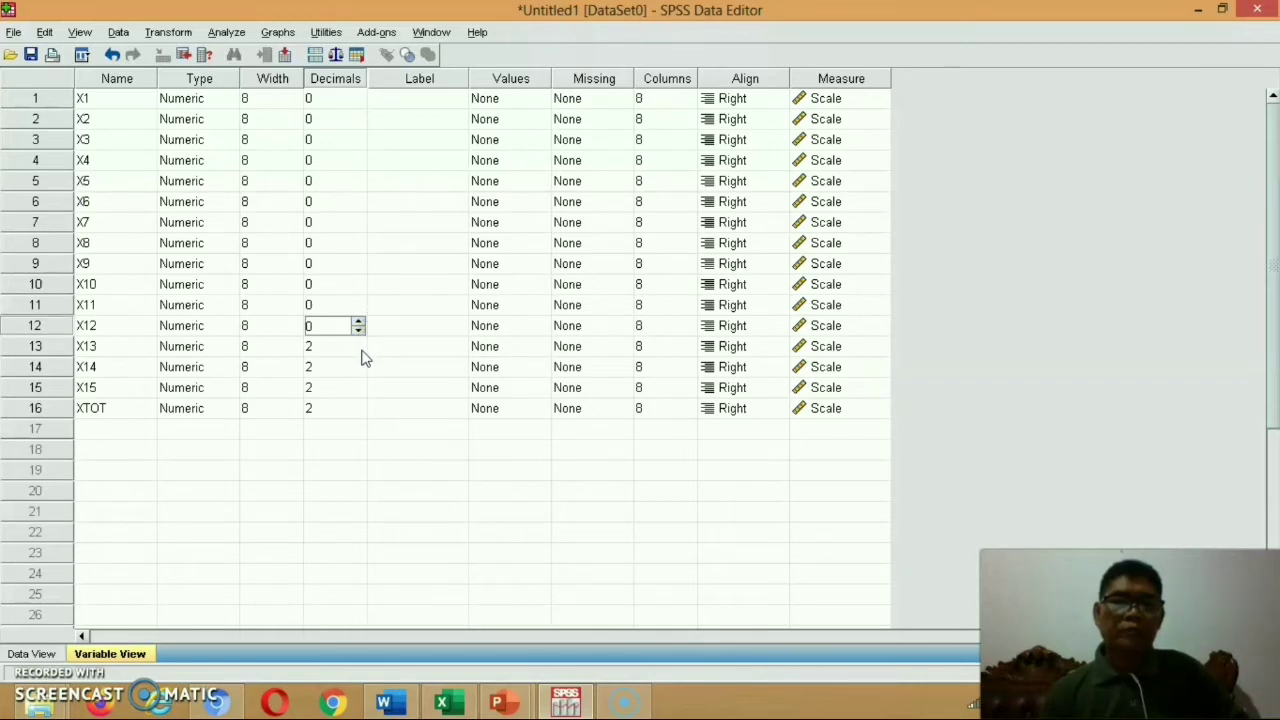
Set the number of decimals to 0 for X13, X14, X15 and XTOT, and switch to the data view
left_click(362, 355)
left_click(359, 351)
left_click(359, 351)
left_click(360, 370)
left_click(358, 371)
left_click(358, 371)
left_click(360, 391)
left_click(358, 392)
left_click(358, 392)
left_click(360, 410)
left_click(358, 412)
left_click(358, 412)
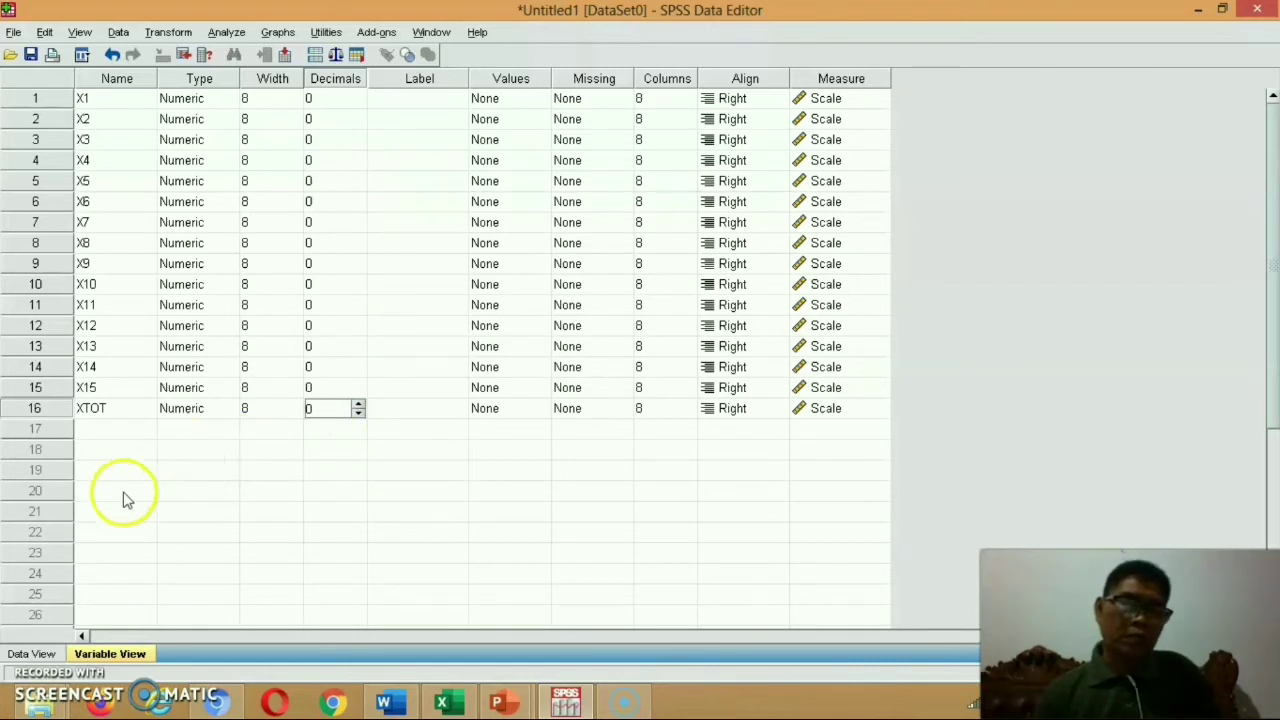
left_click(20, 654)
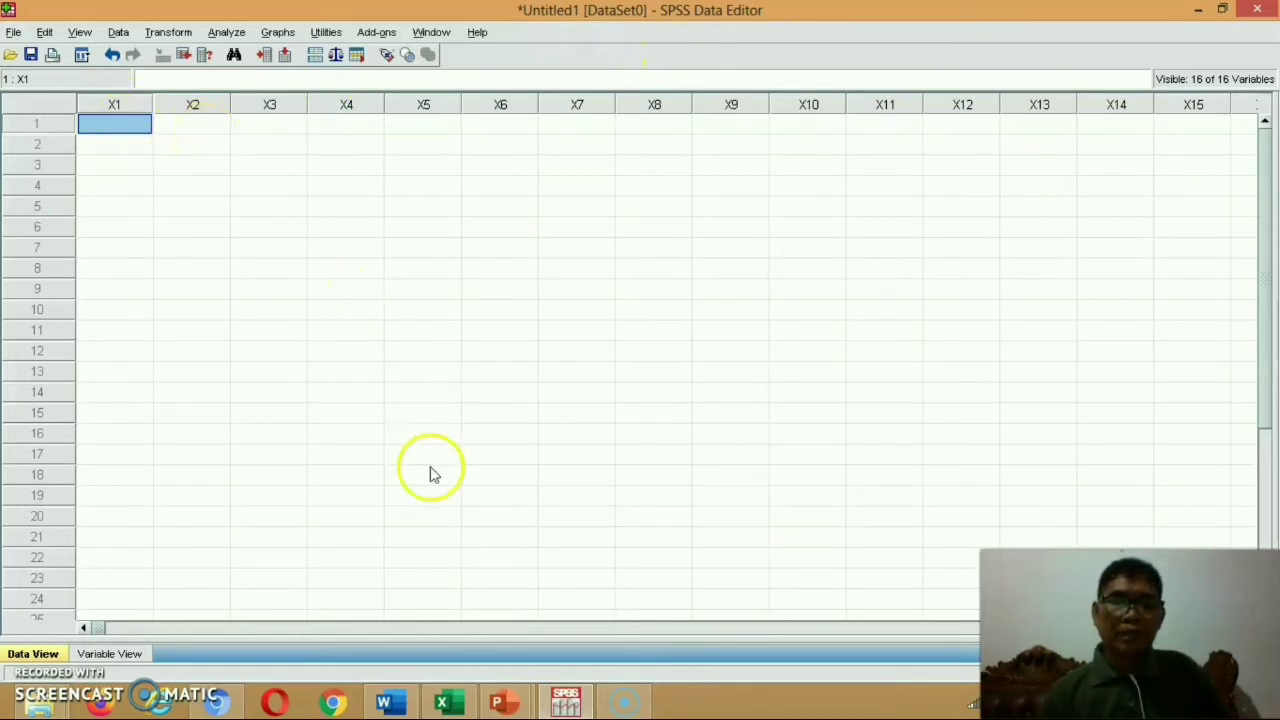
Switch to the Excel score workbook and copy all students' item scores and totals, cells C4 to R23
left_click(445, 700)
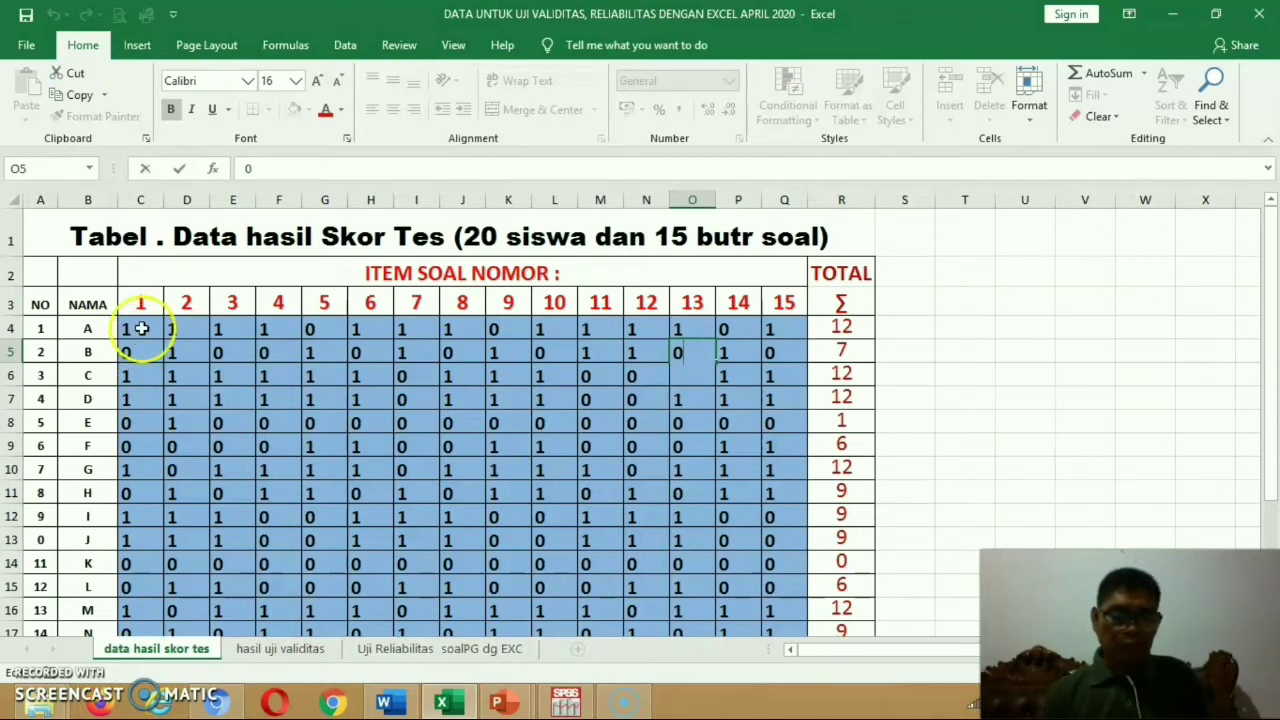
left_click_drag(142, 328, 826, 563)
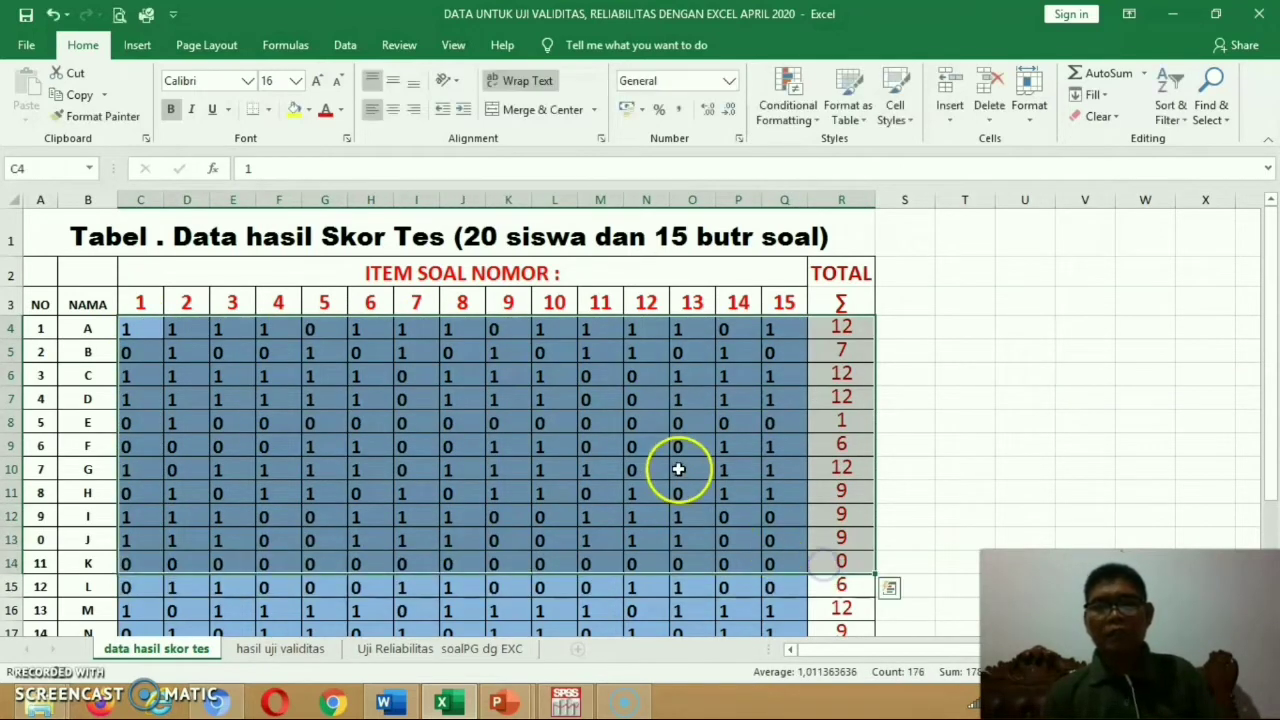
left_click_drag(141, 328, 837, 541)
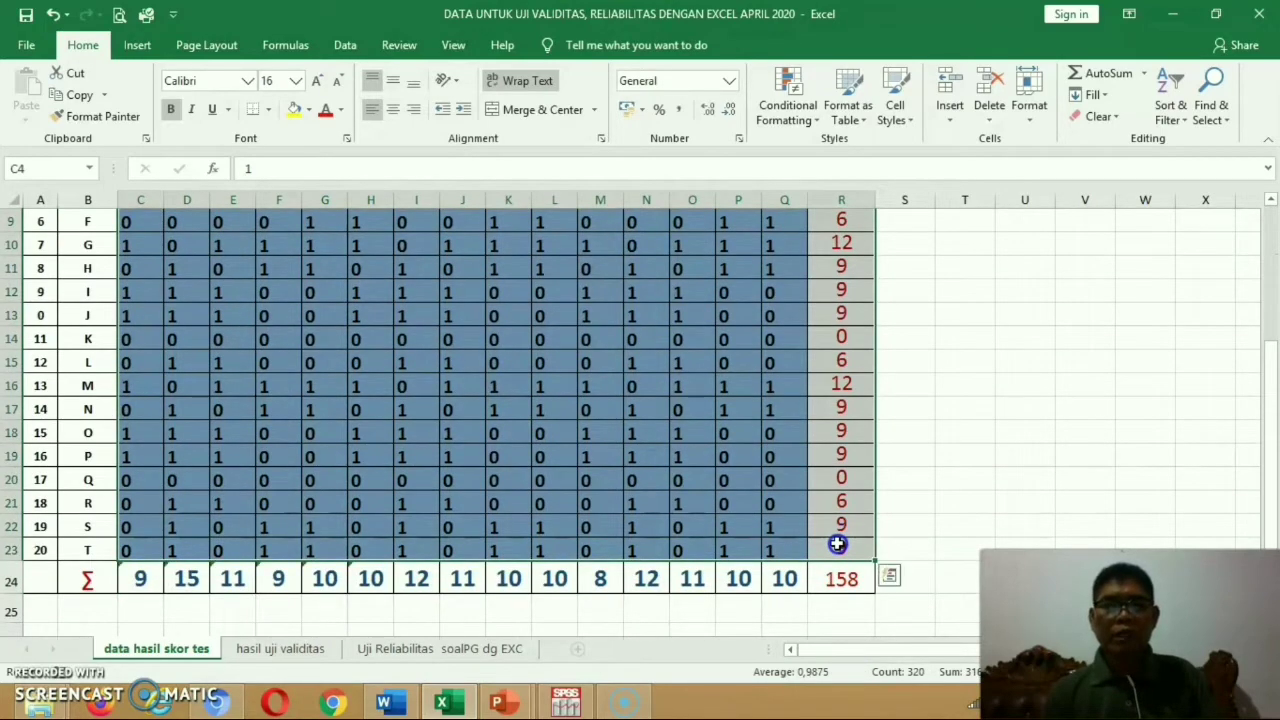
right_click(607, 404)
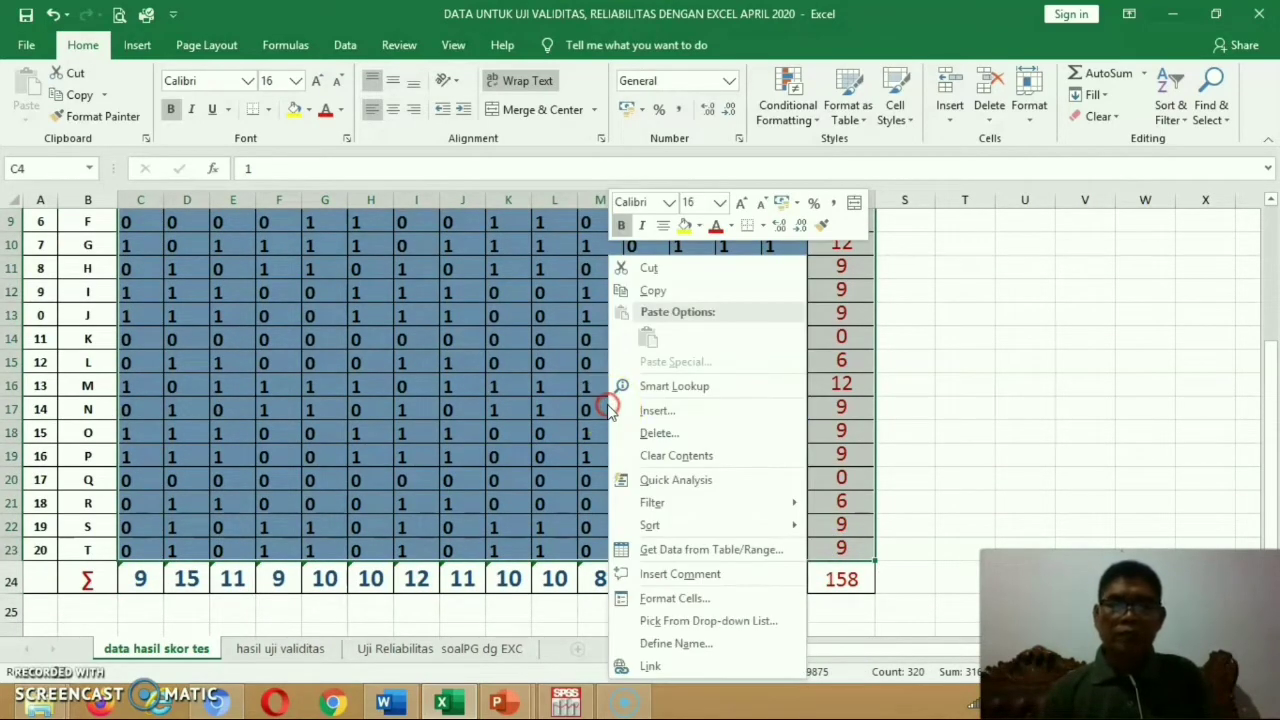
left_click(676, 292)
scroll(640, 430, "up", 3)
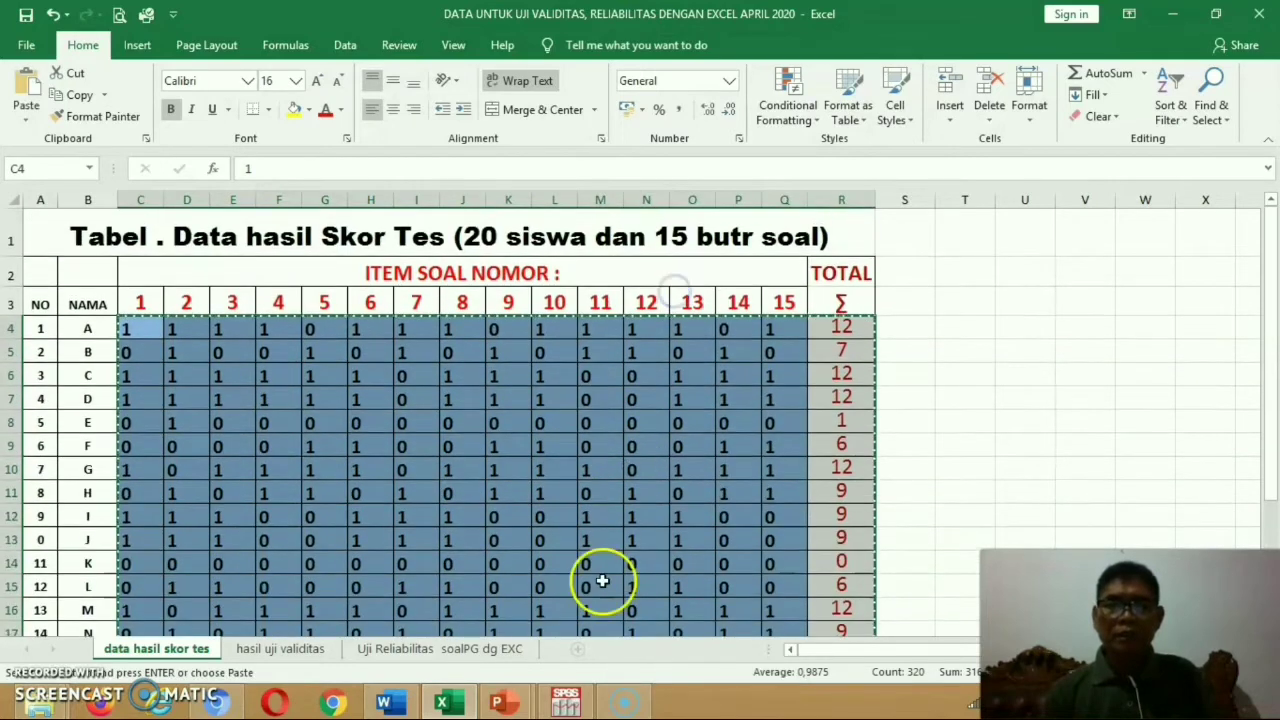
Return to SPSS and paste the copied scores into the data view starting at row 1 of X1, then check the columns through XTOT
left_click(565, 700)
mouse_move(566, 706)
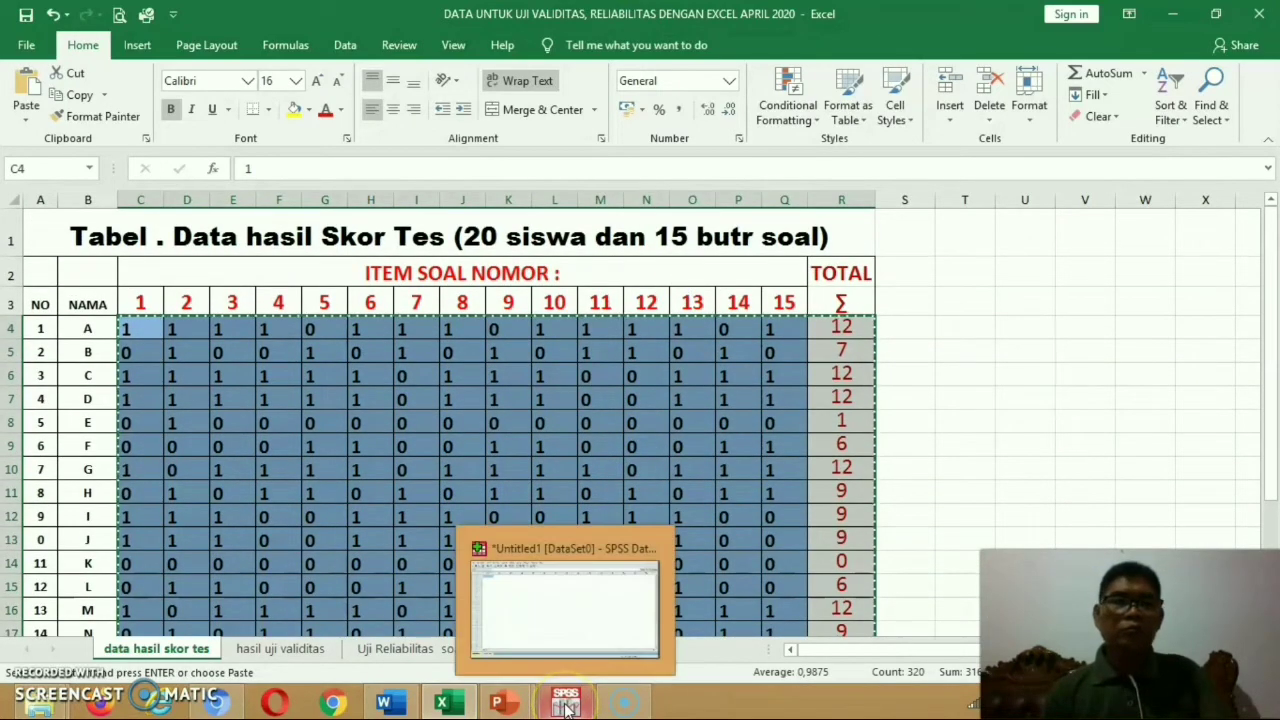
left_click(566, 706)
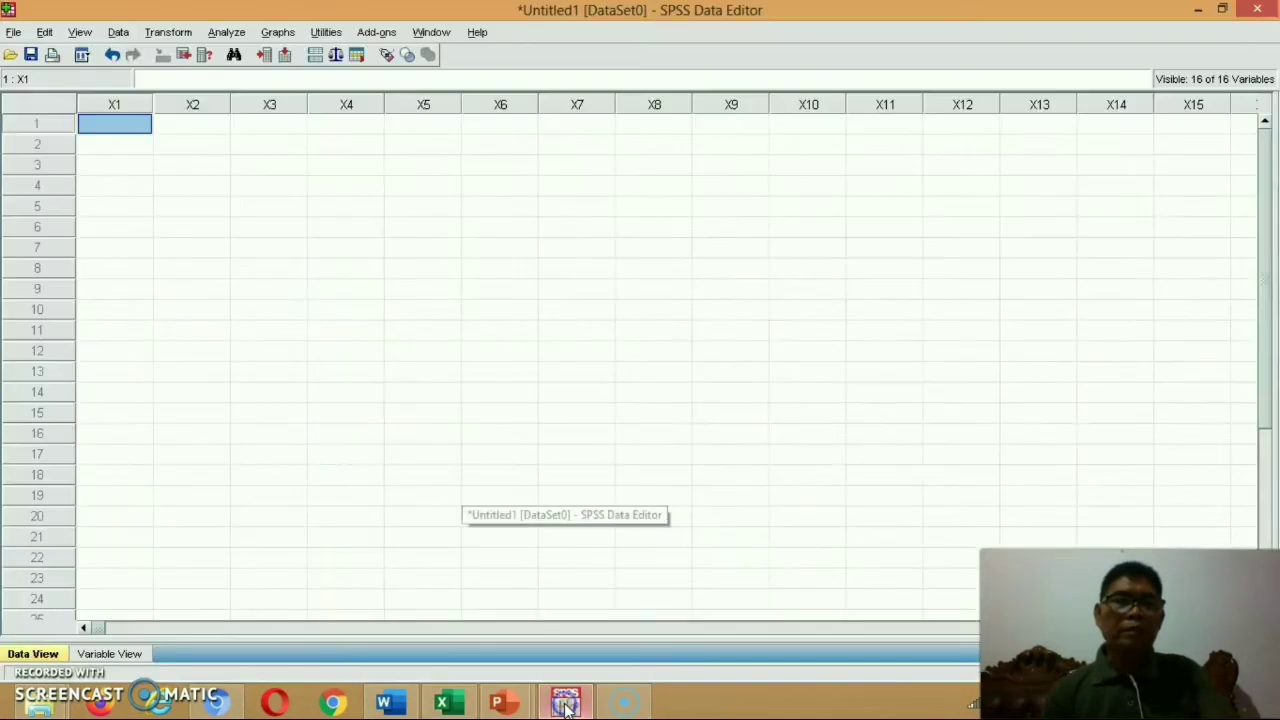
right_click(116, 130)
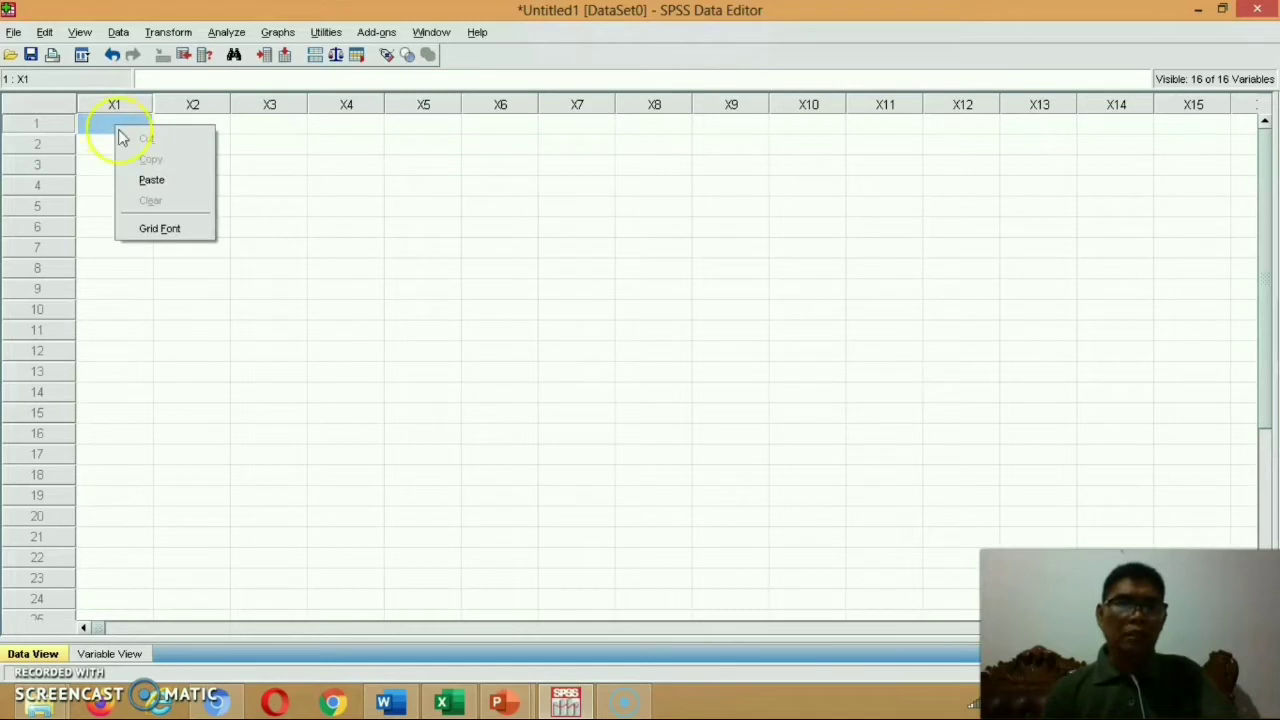
left_click(141, 180)
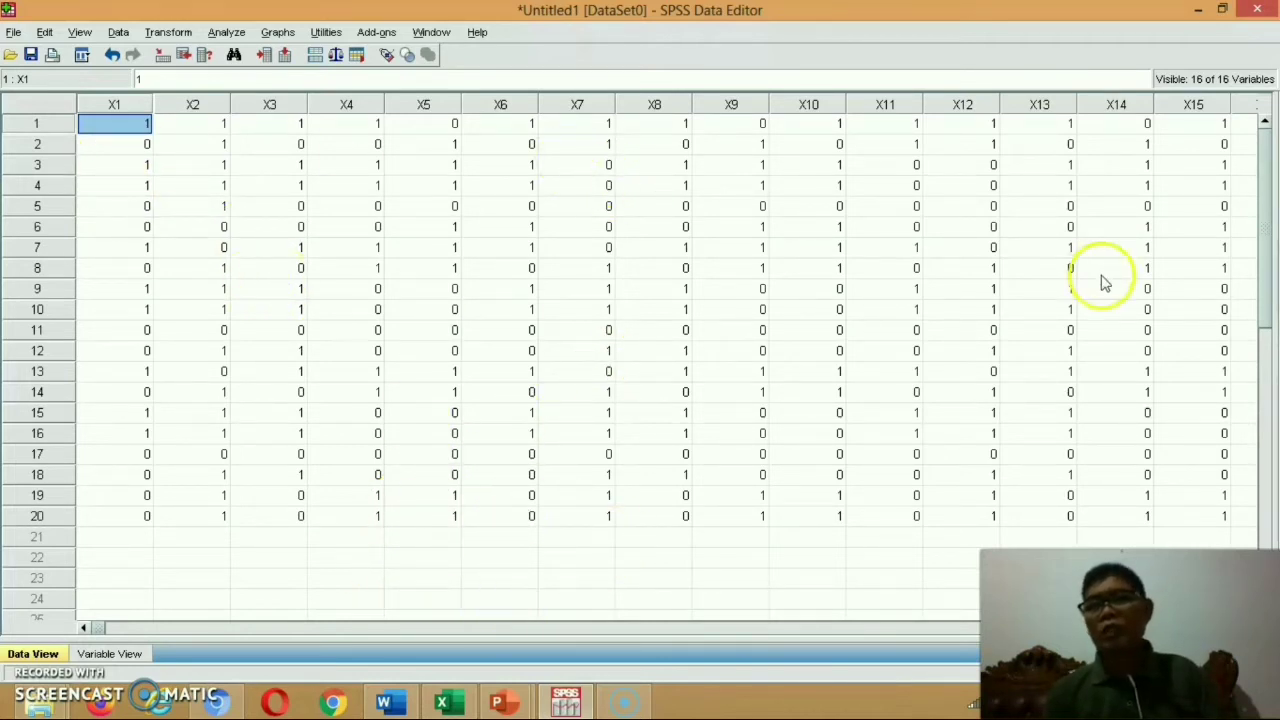
left_click(631, 625)
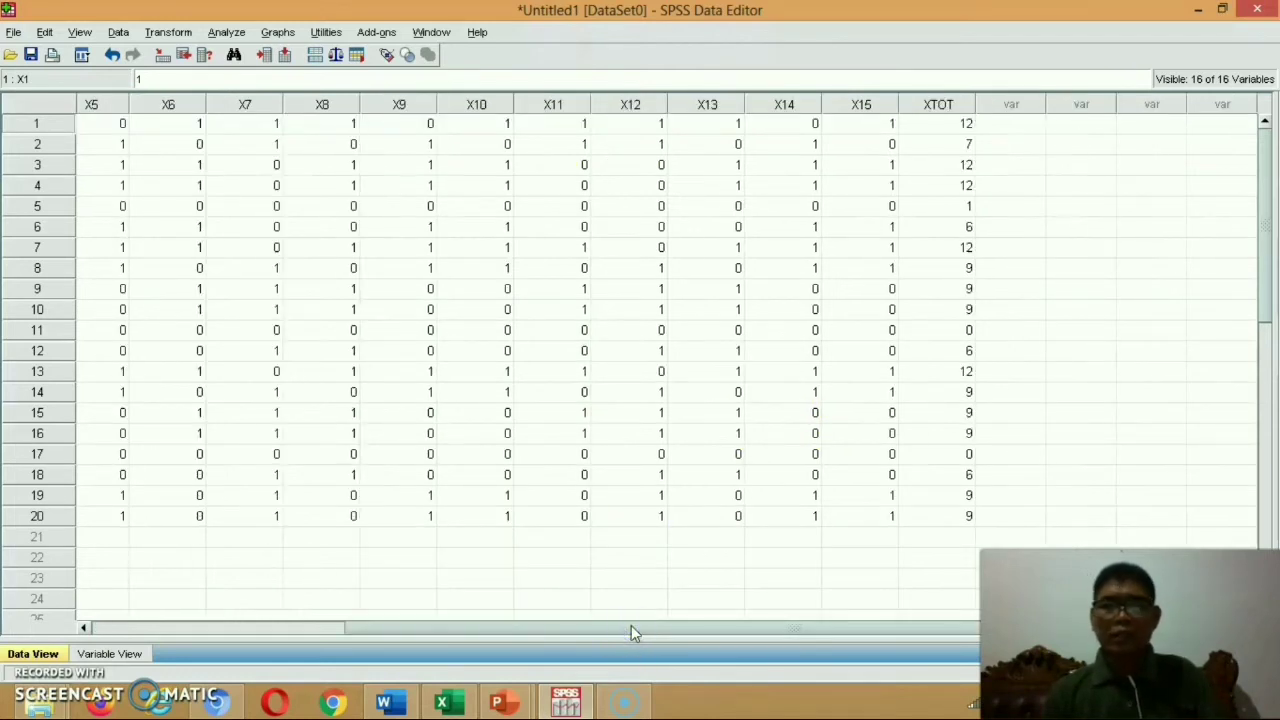
left_click_drag(631, 625, 313, 620)
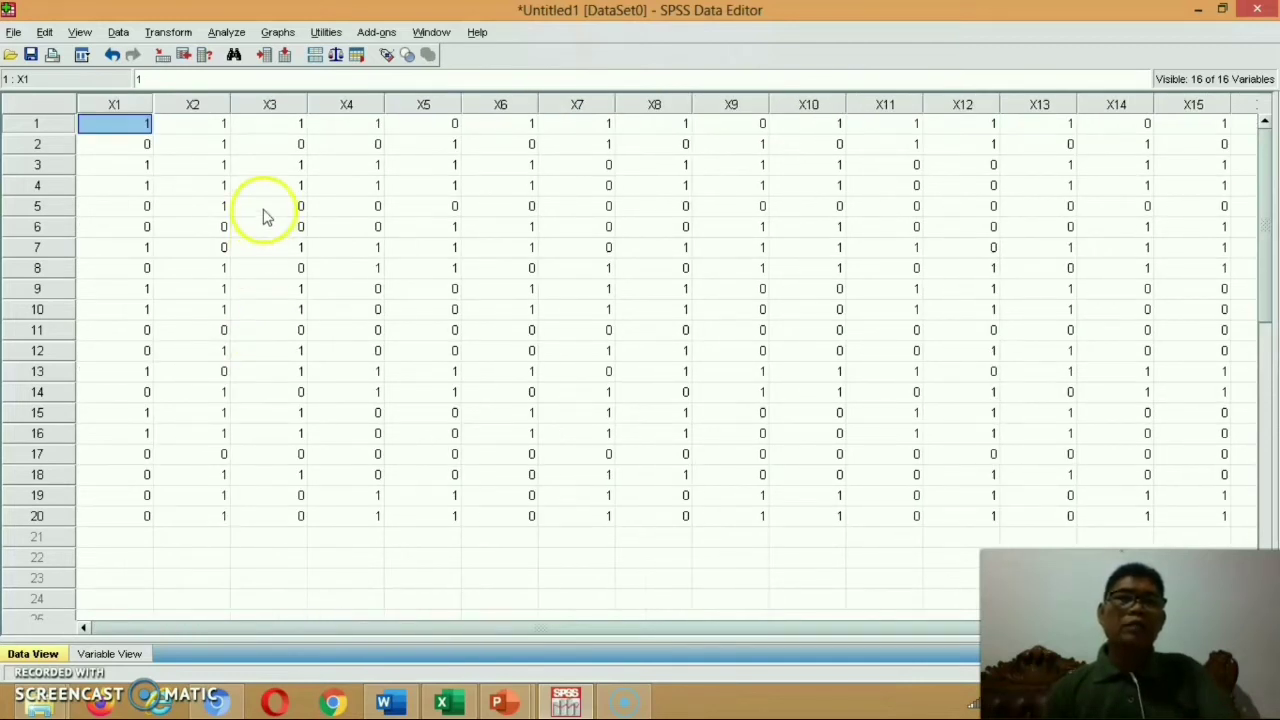
Run a two-tailed Pearson bivariate correlation on all variables, X1 through X15 and XTOT, with significant correlations flagged
left_click(226, 33)
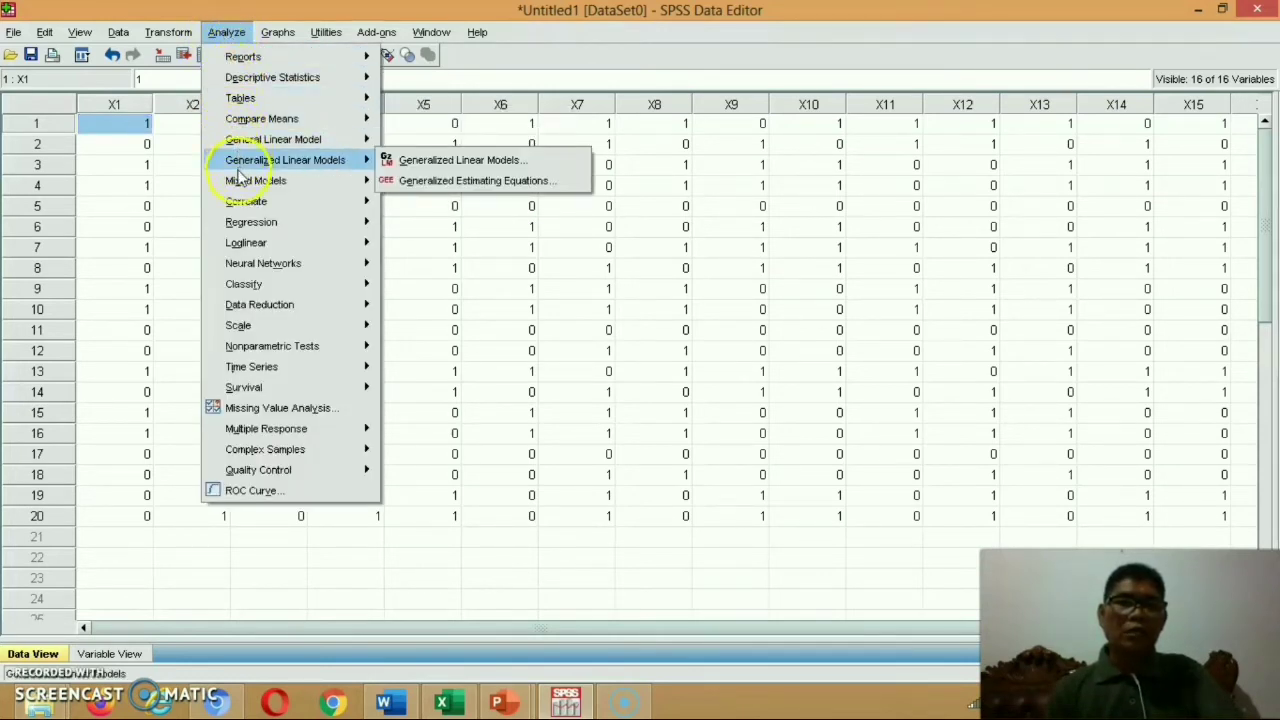
mouse_move(233, 203)
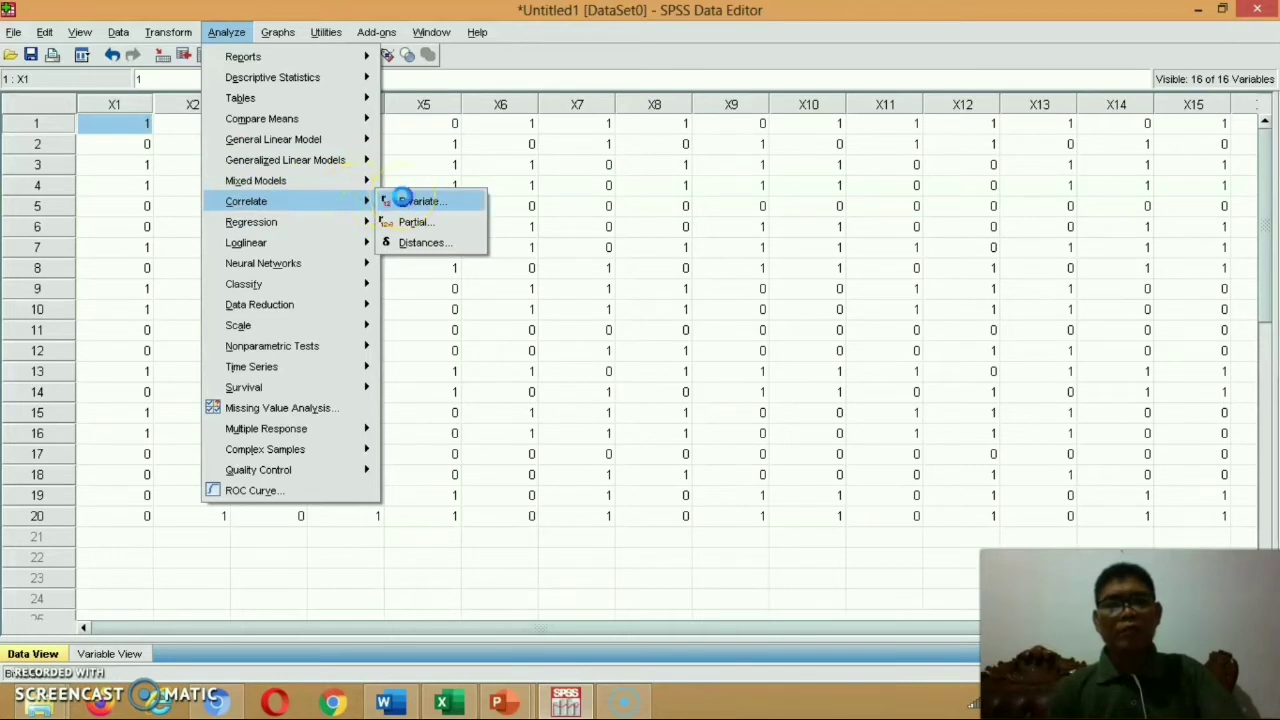
left_click(420, 201)
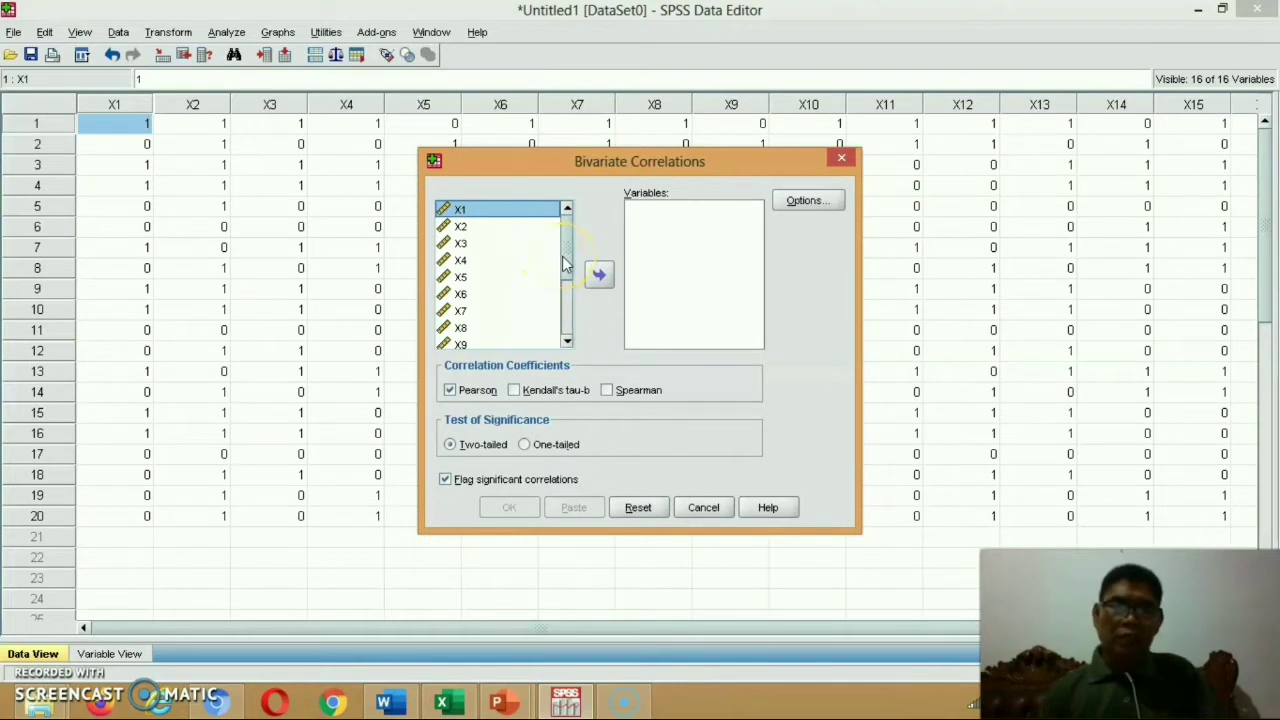
left_click_drag(565, 262, 565, 318)
left_click(514, 294)
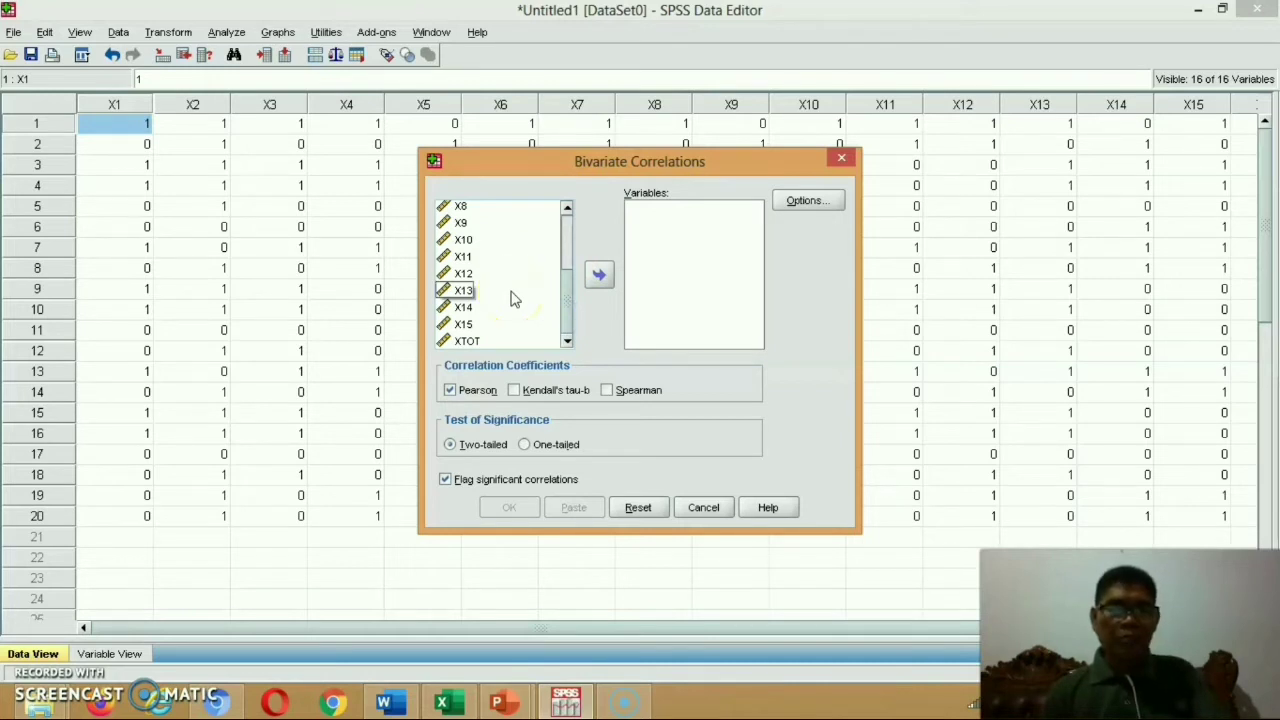
key("ctrl+a")
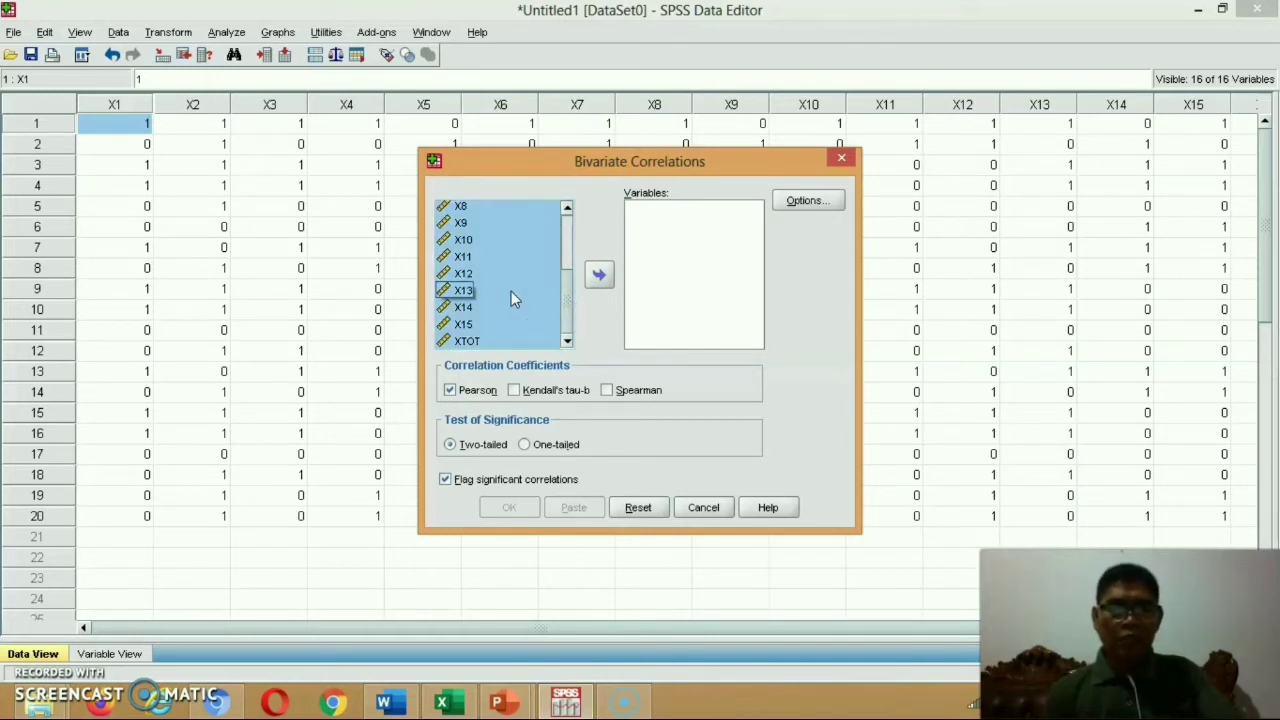
left_click(596, 277)
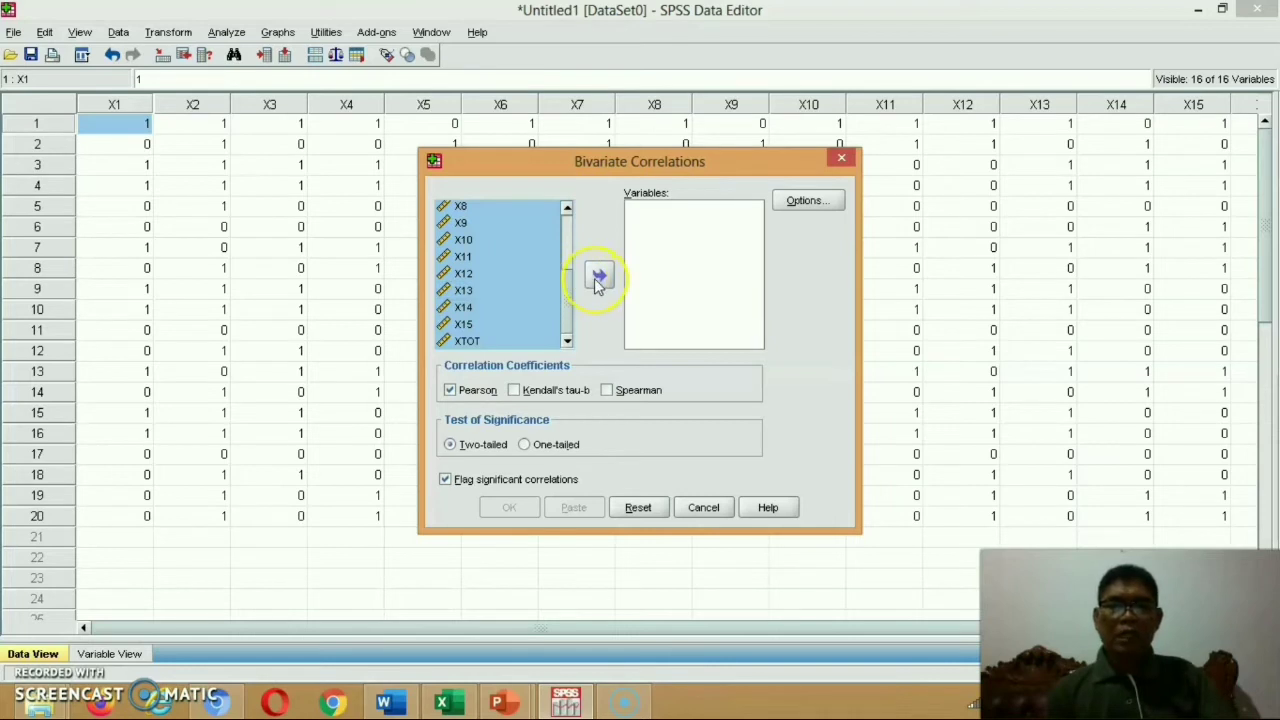
left_click(597, 280)
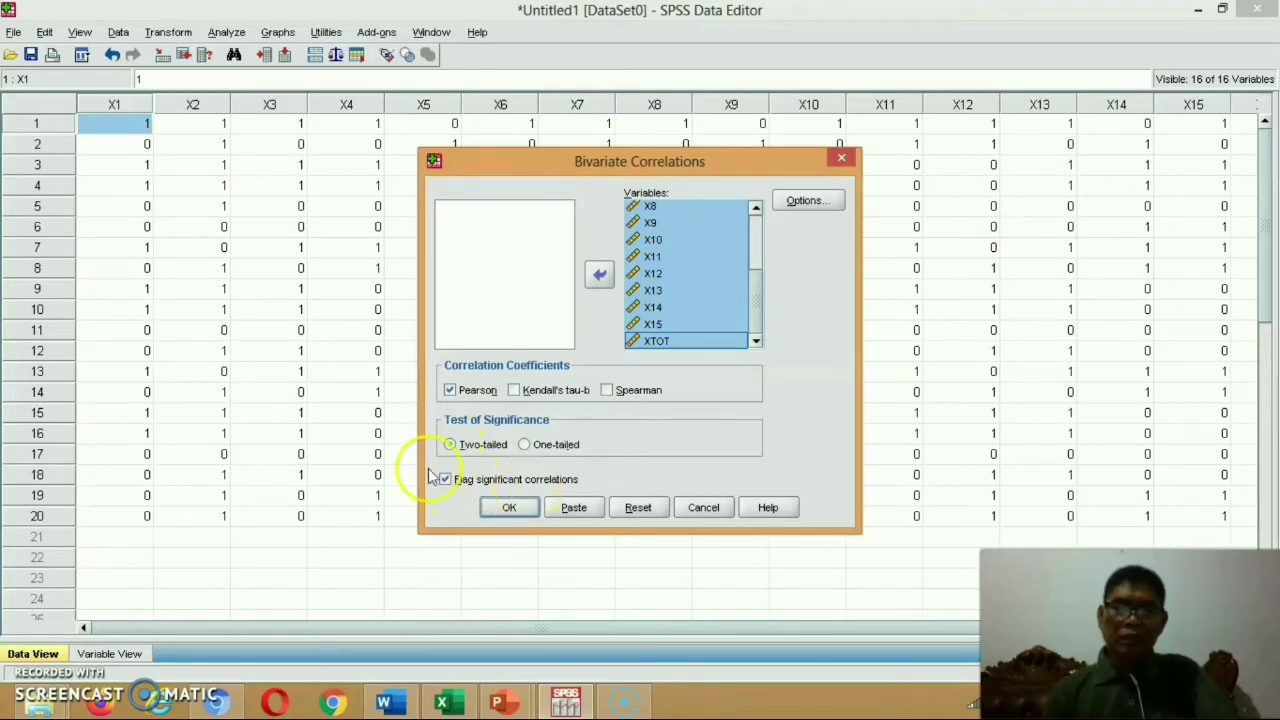
left_click(510, 508)
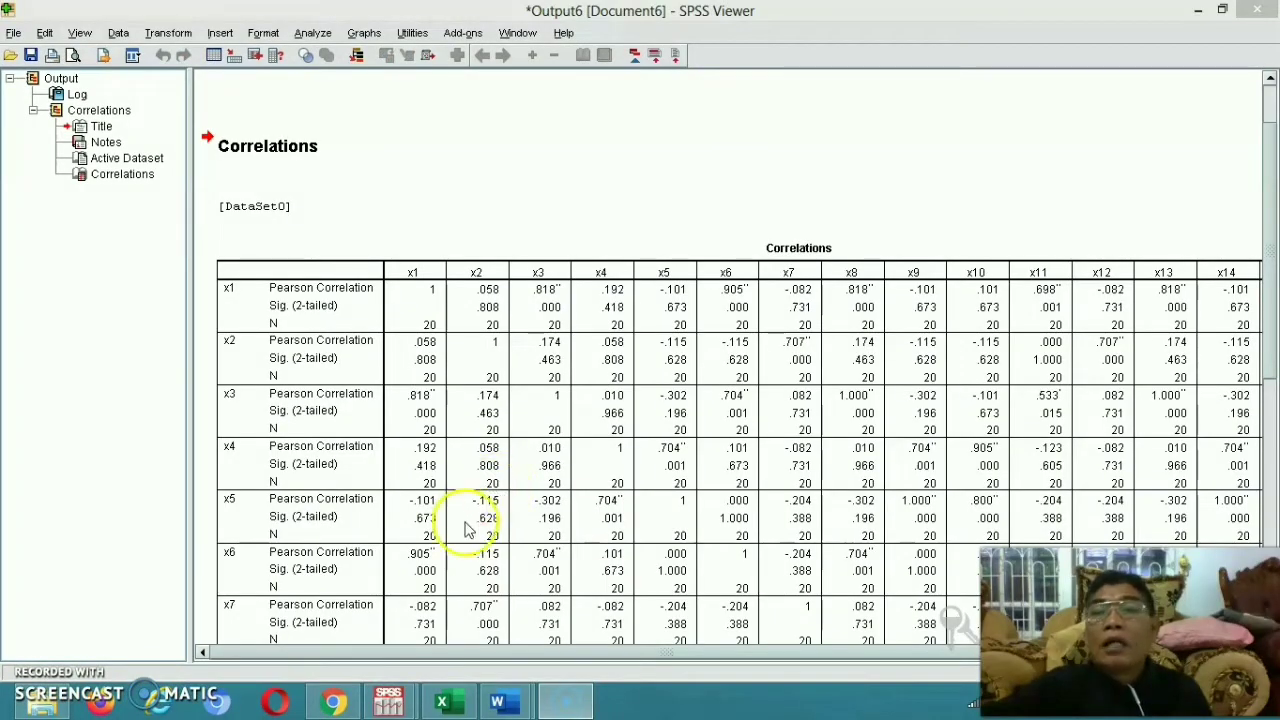
Examine the correlation output across all items up to the xtotal column
left_click_drag(251, 655, 556, 639)
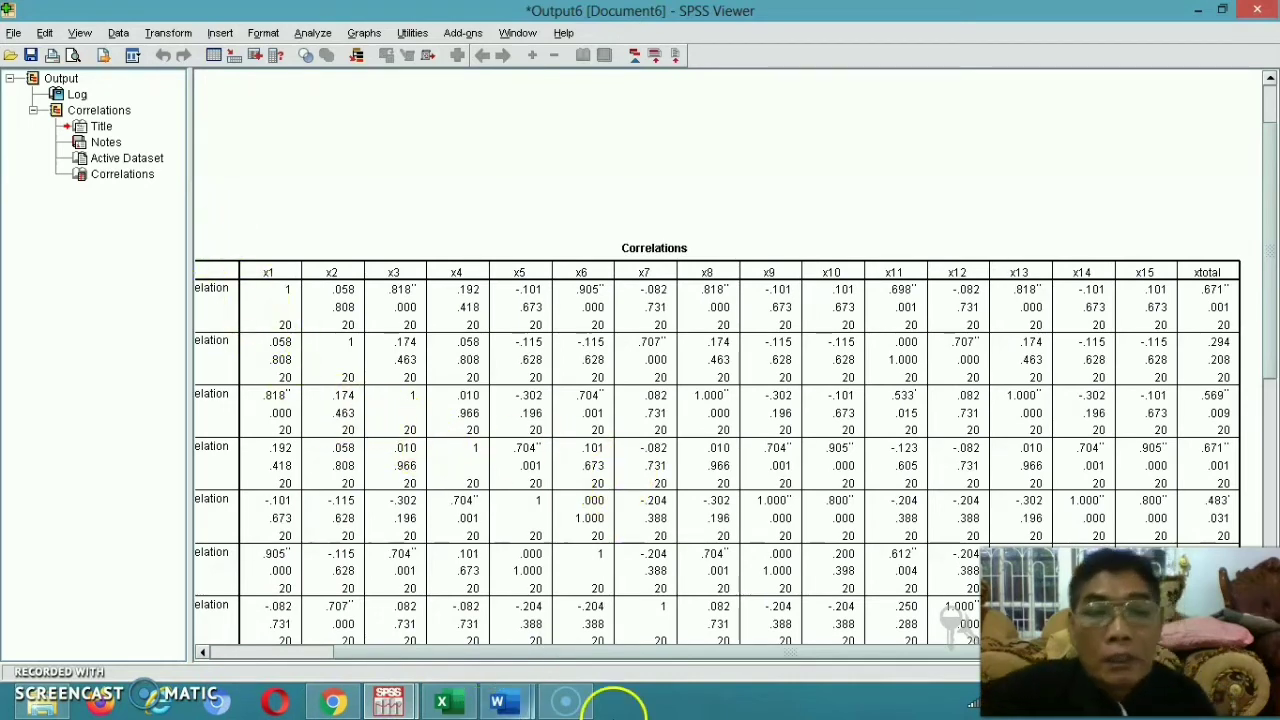
left_click_drag(683, 655, 571, 659)
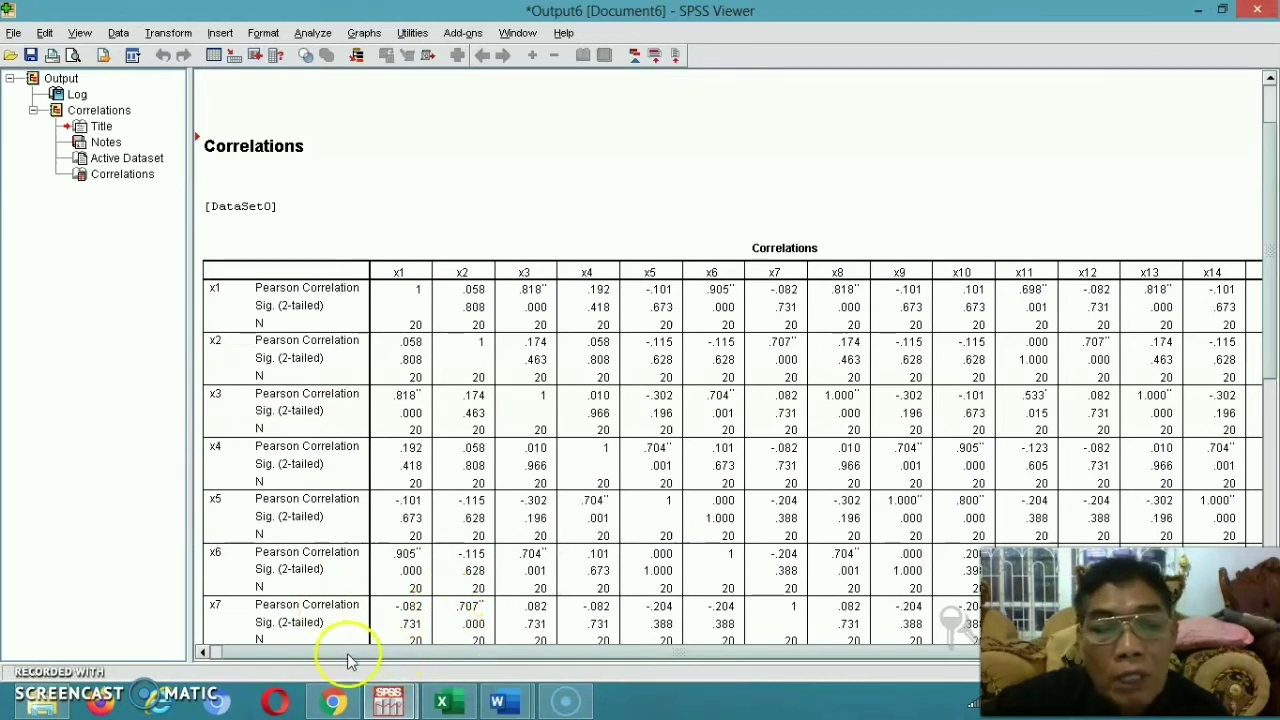
left_click_drag(348, 657, 503, 663)
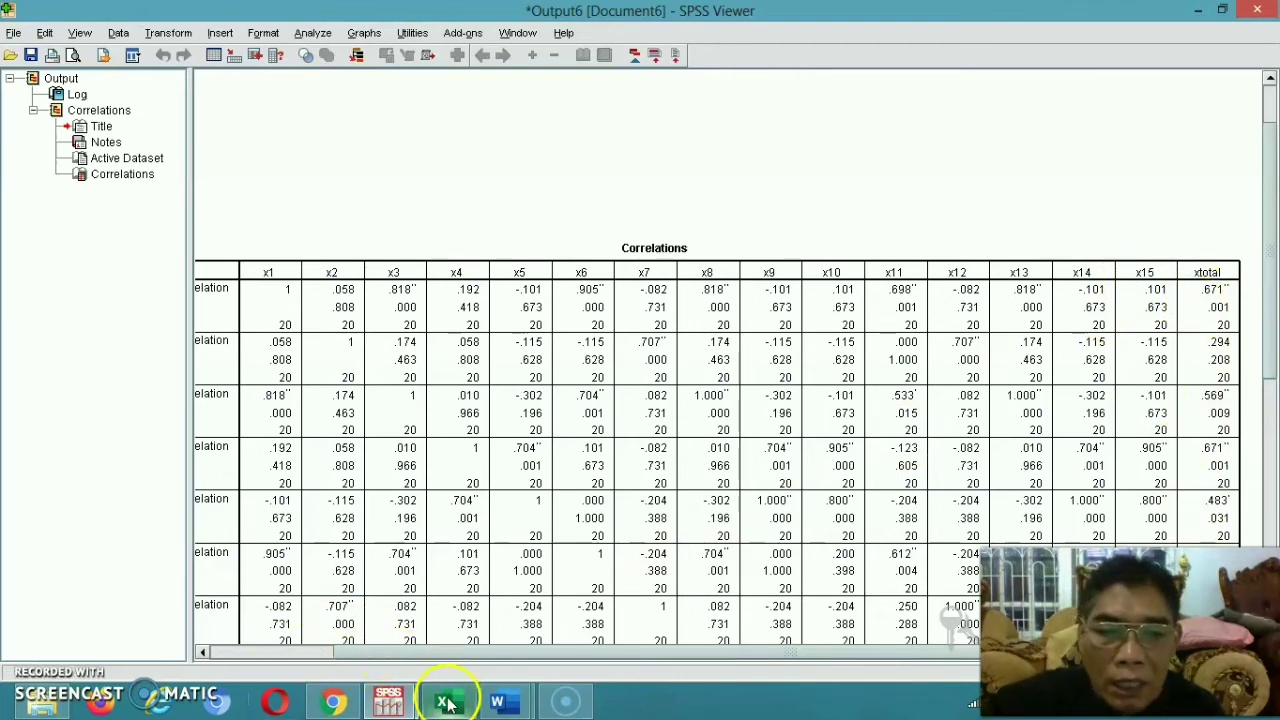
Switch to Sheet1 of the Excel workbook and review each item's xtotal correlation, r table value and validity conclusion
mouse_move(441, 700)
left_click(436, 660)
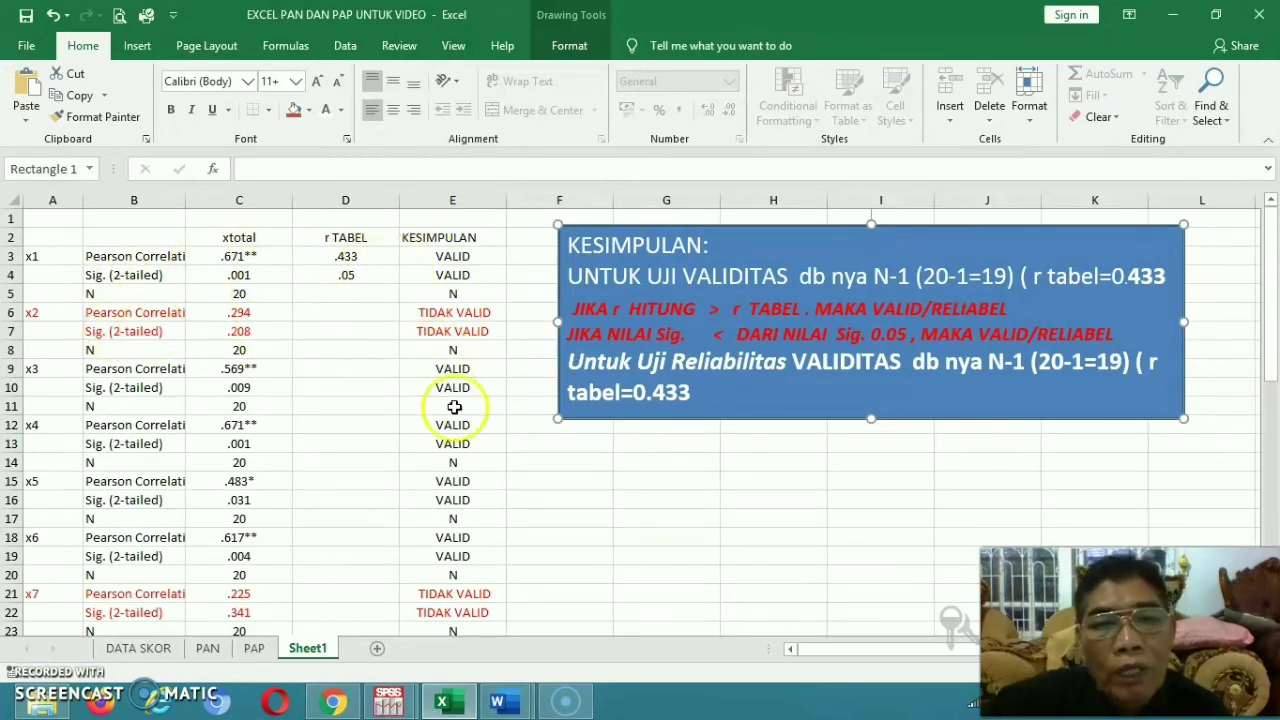
scroll(430, 395, "down", 2)
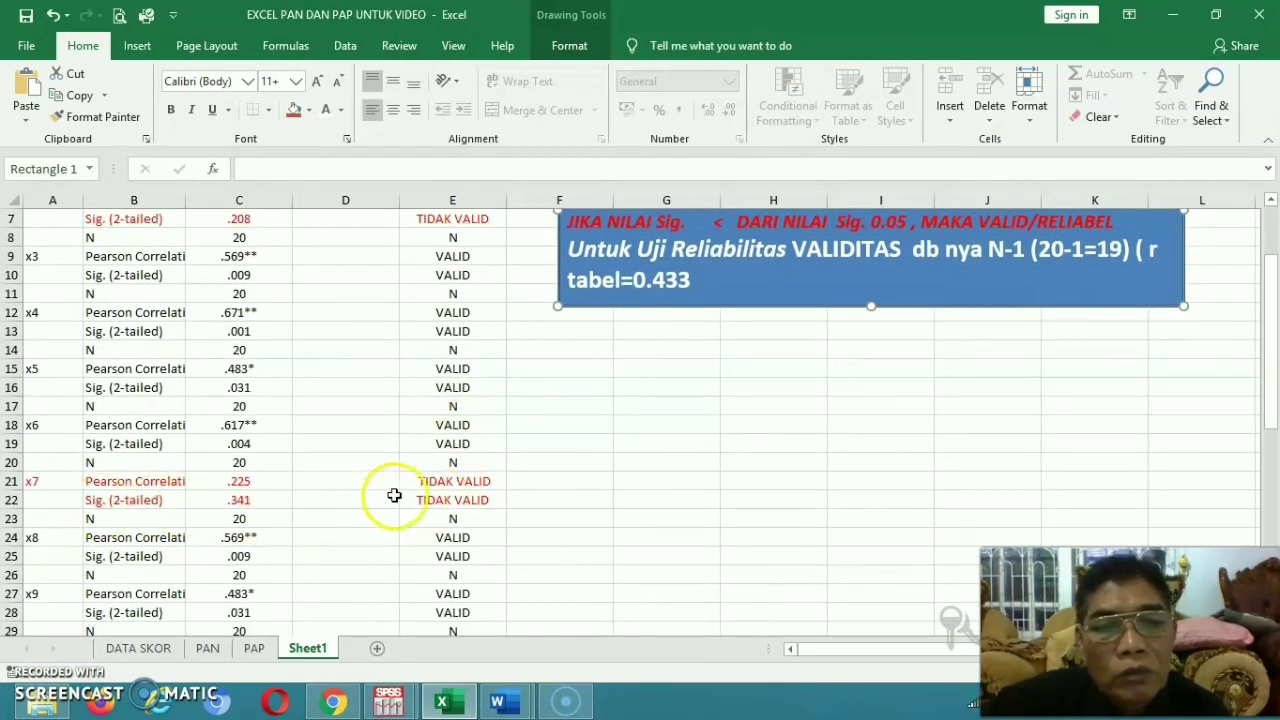
scroll(469, 494, "down", 3)
scroll(469, 494, "down", 2)
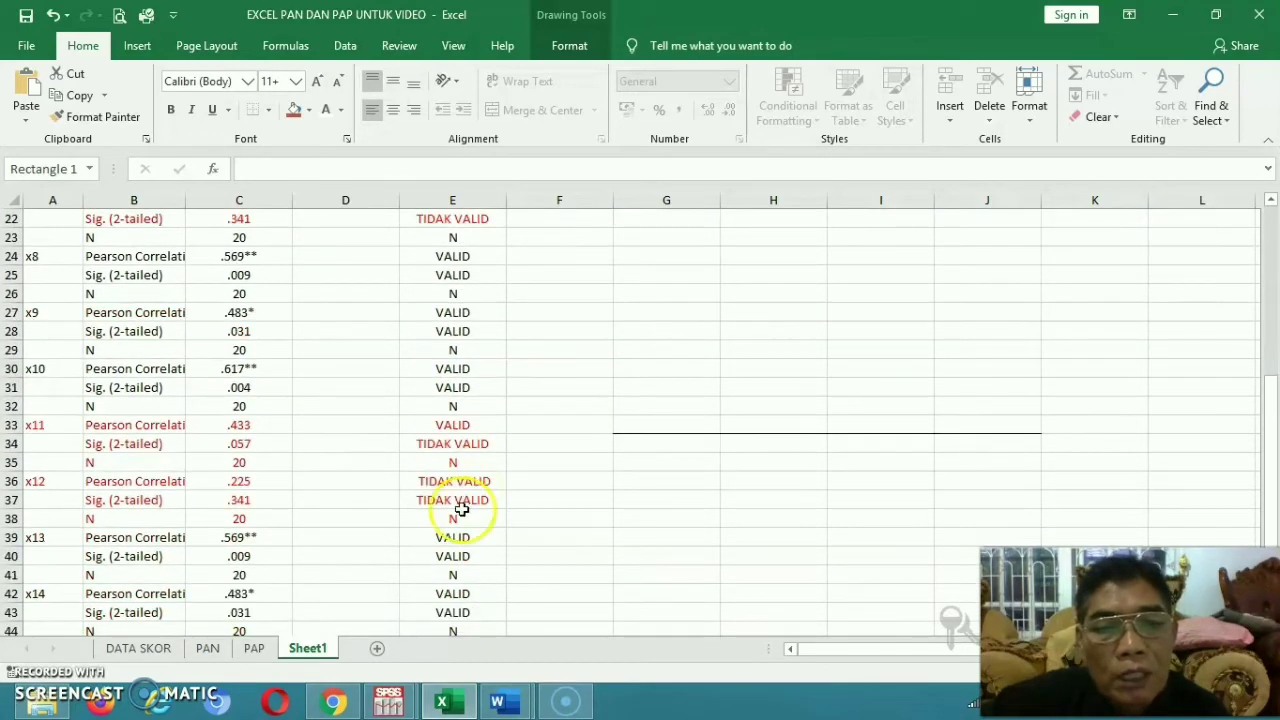
scroll(464, 497, "up", 8)
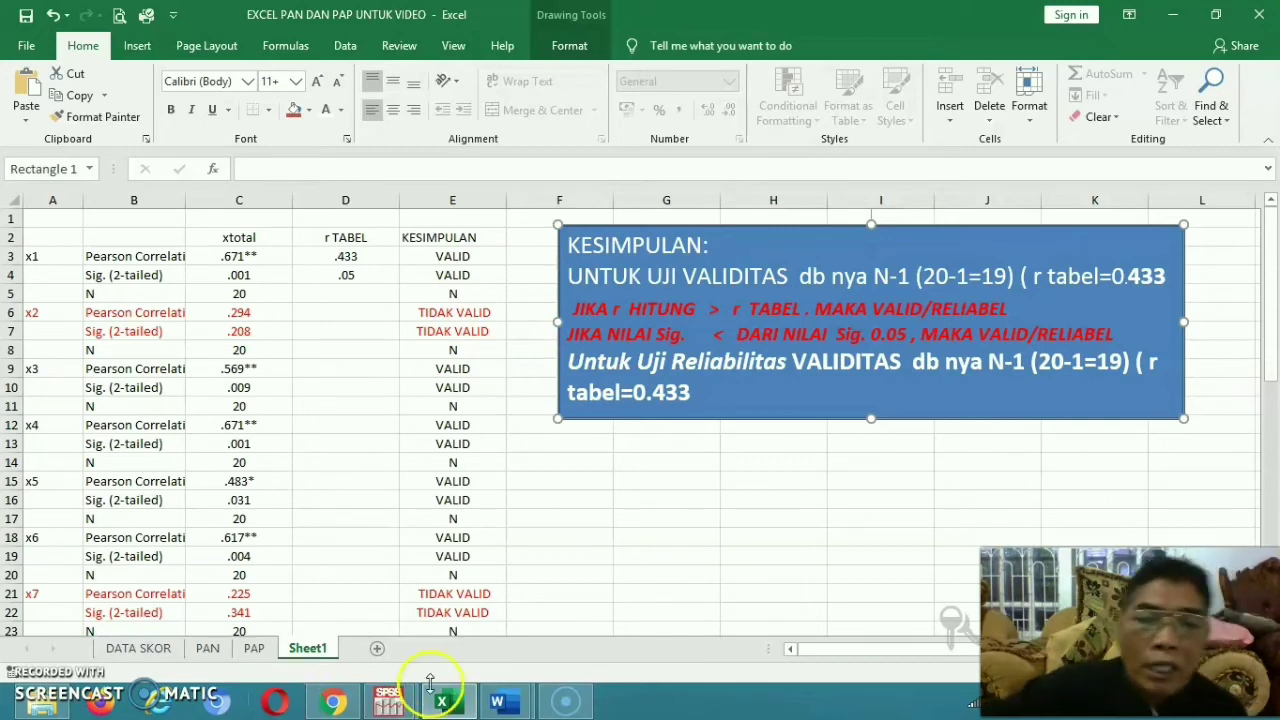
Go back to the SPSS correlation output and review the lower item rows against xtotal
left_click(388, 702)
left_click(476, 641)
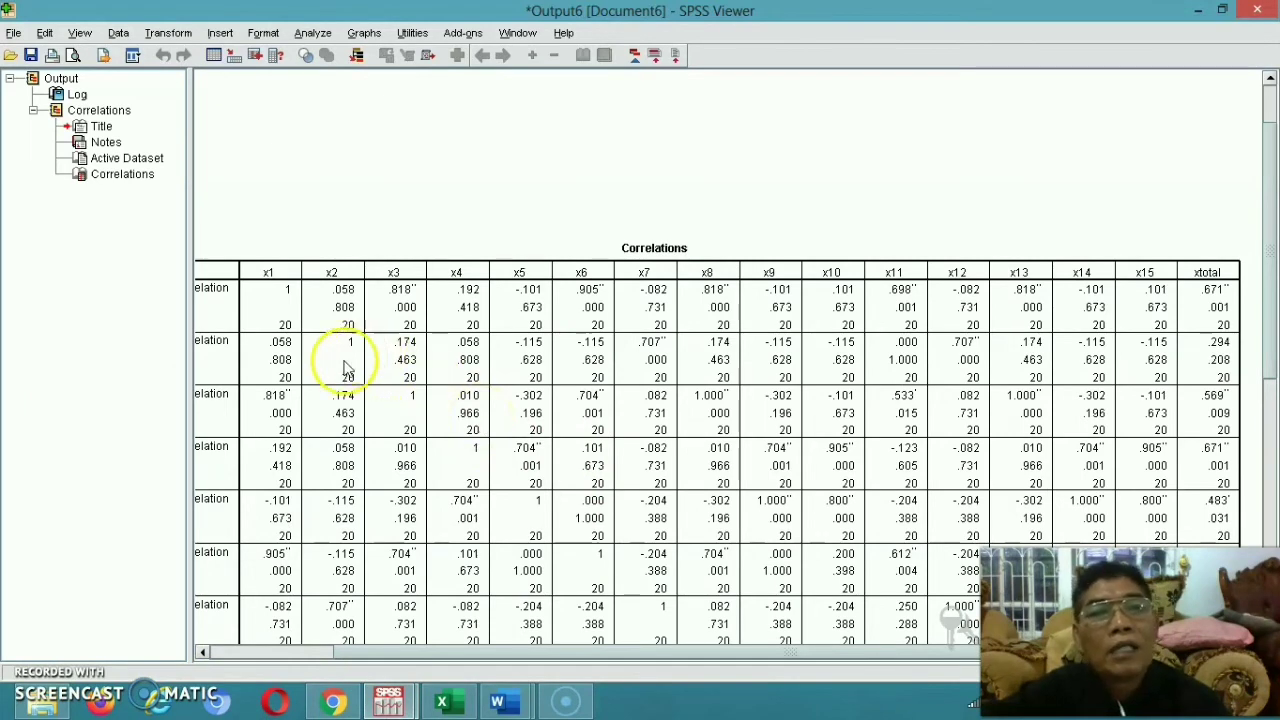
scroll(562, 328, "down", 3)
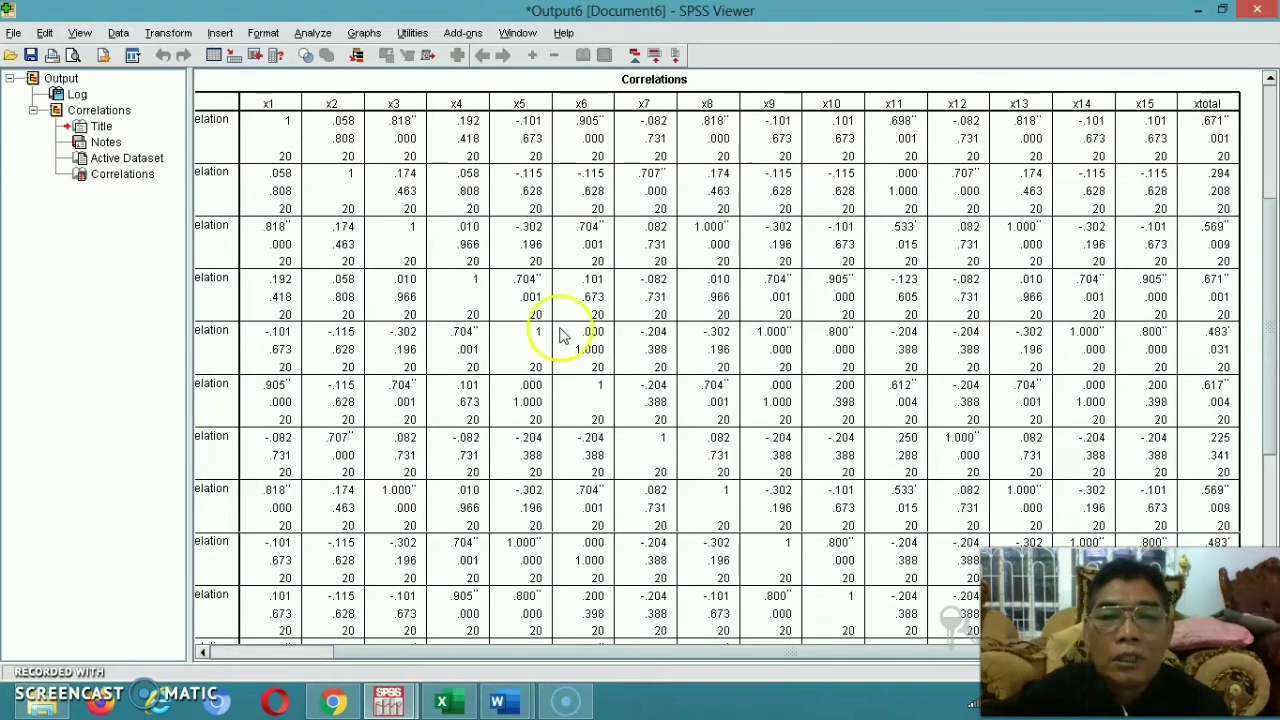
Open Reliability Analysis from the SPSS data sheet, clear the previous setup, and add all variables from x1 through xtotal as items
mouse_move(390, 705)
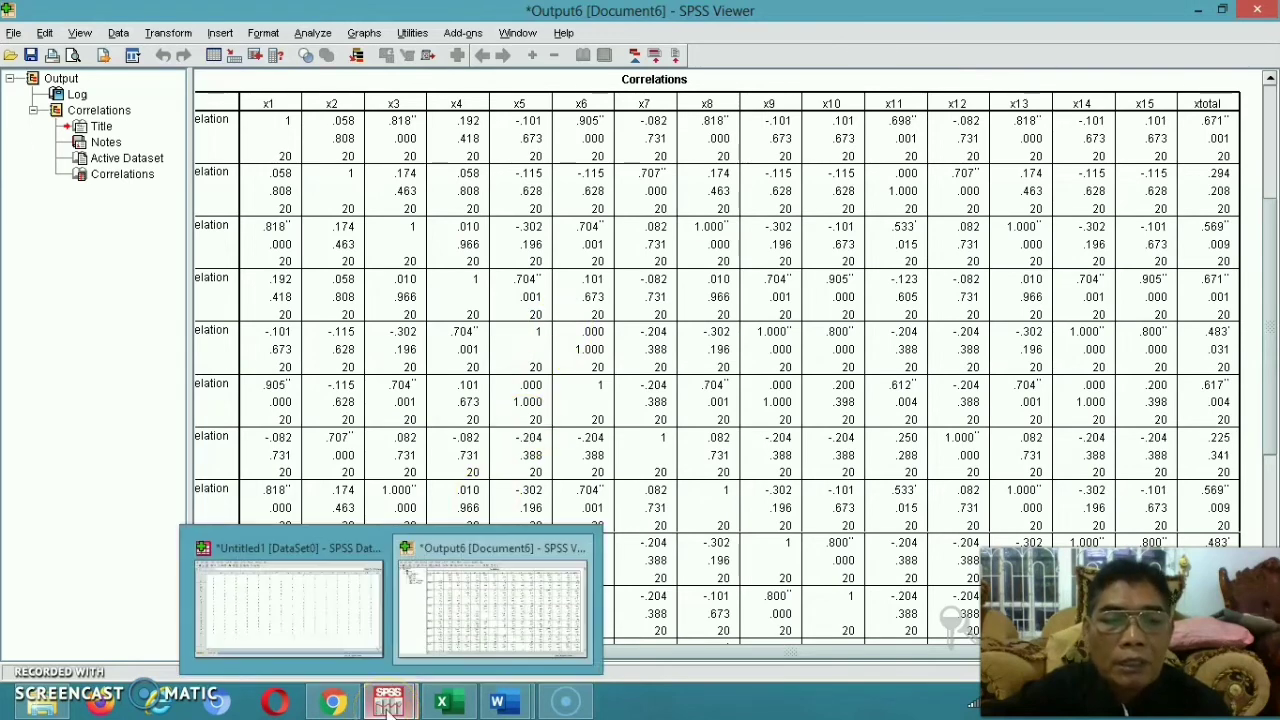
left_click(300, 594)
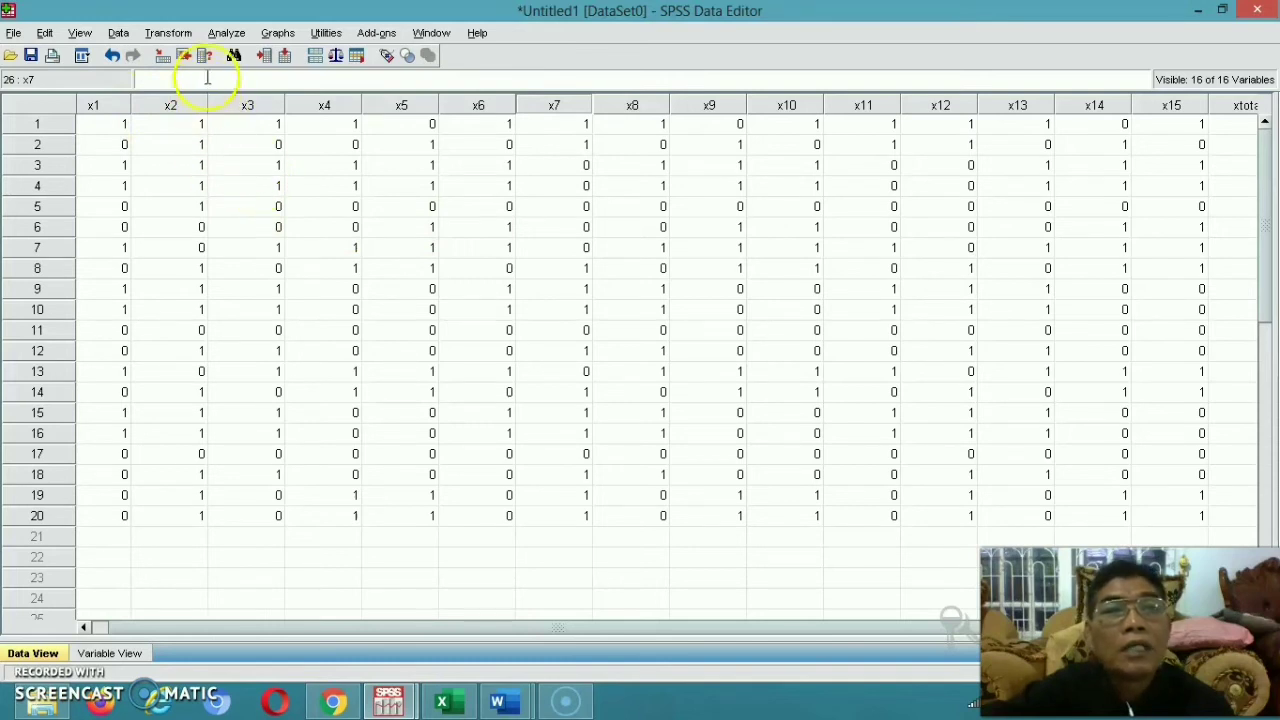
left_click(226, 34)
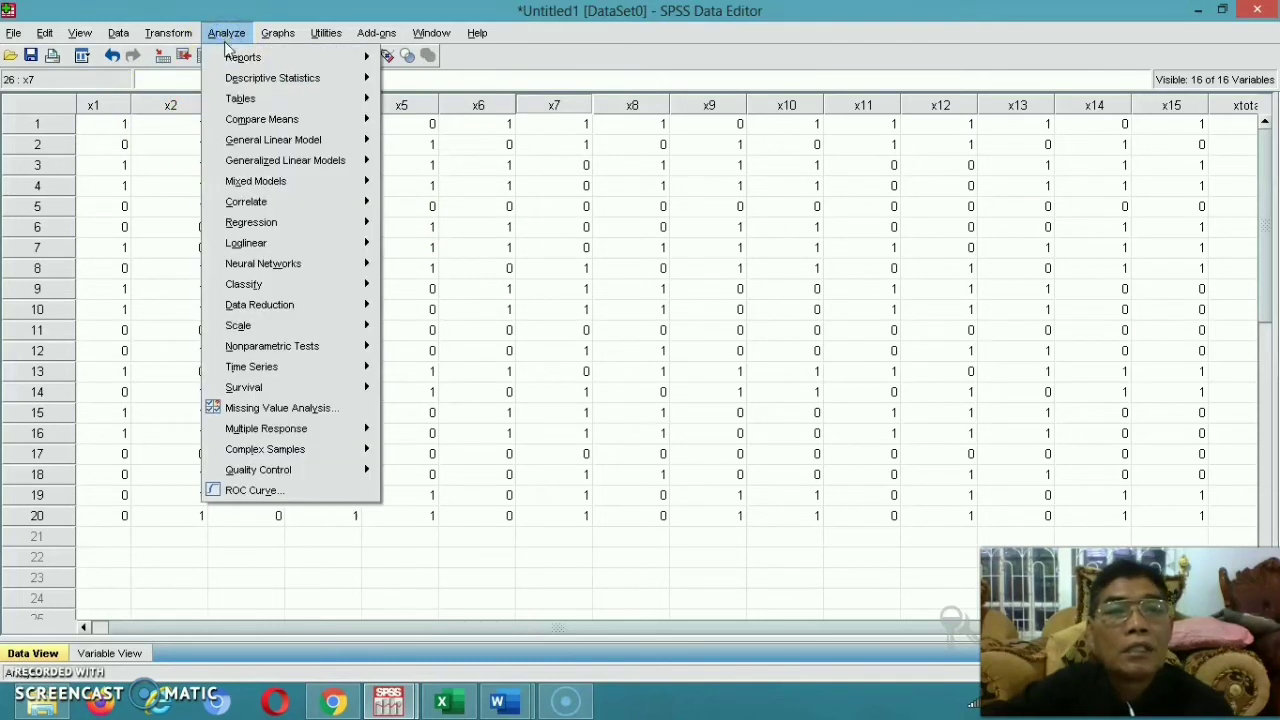
mouse_move(230, 344)
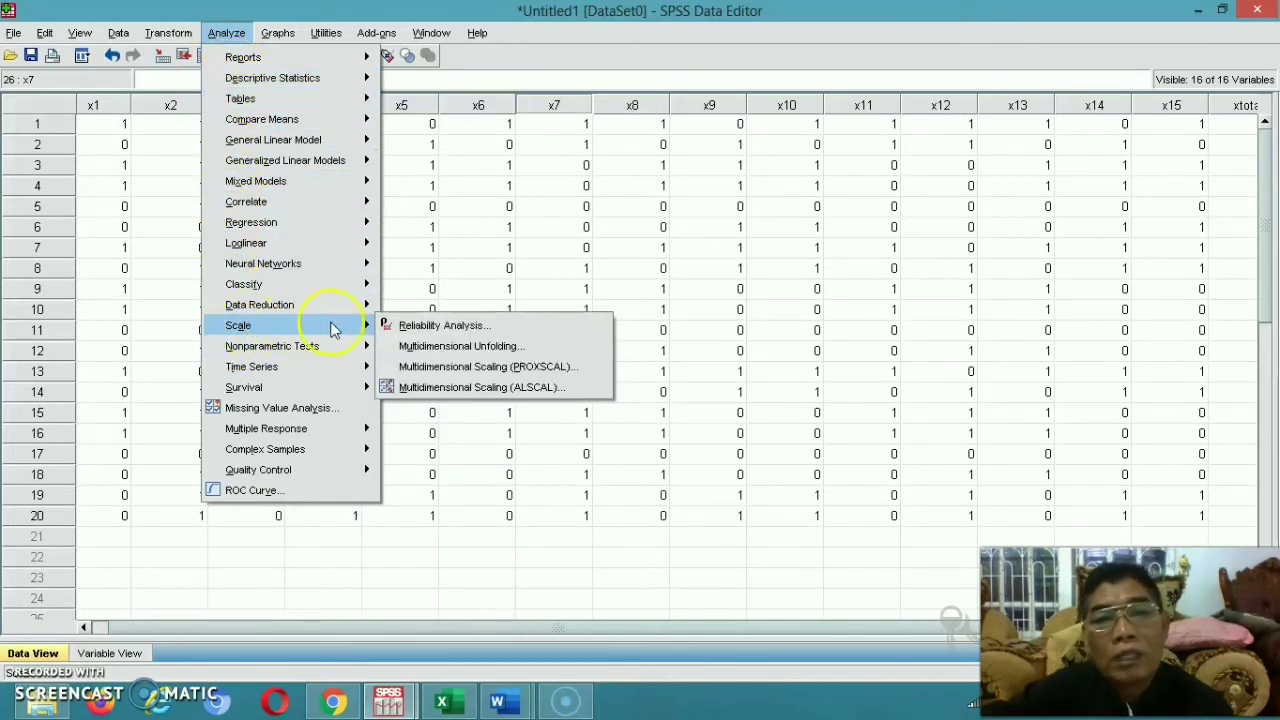
left_click(413, 327)
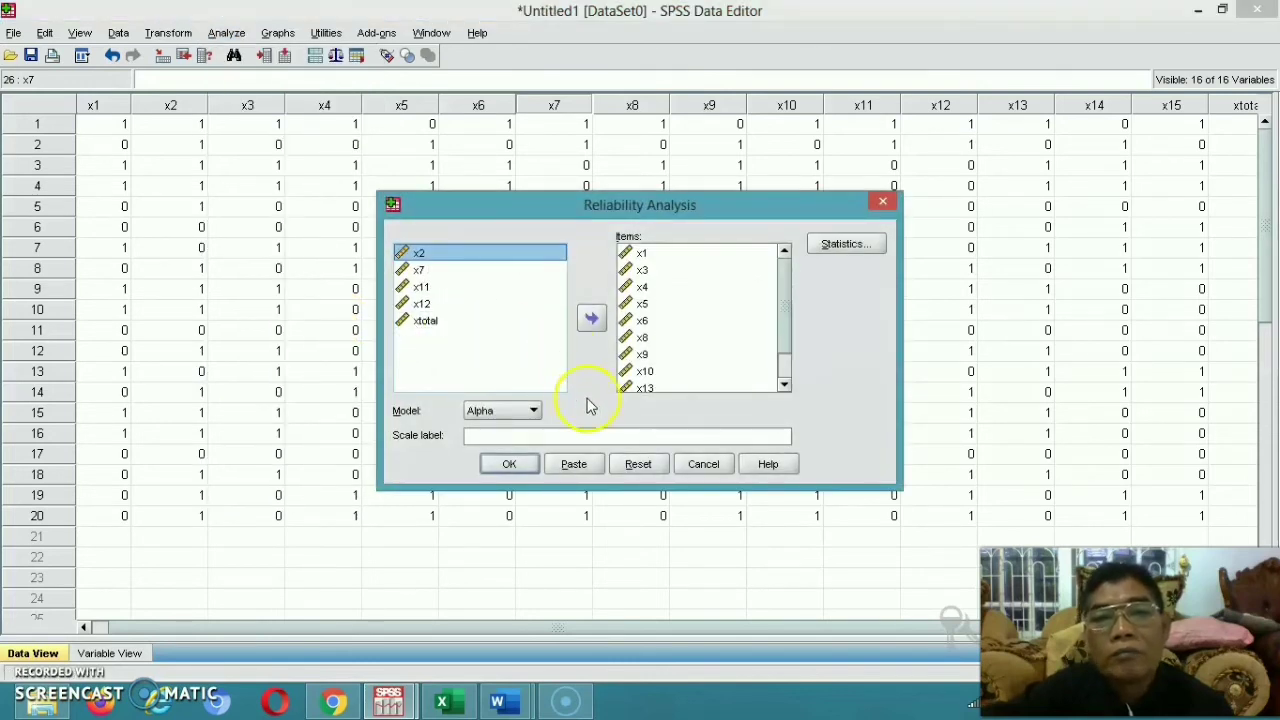
left_click(638, 465)
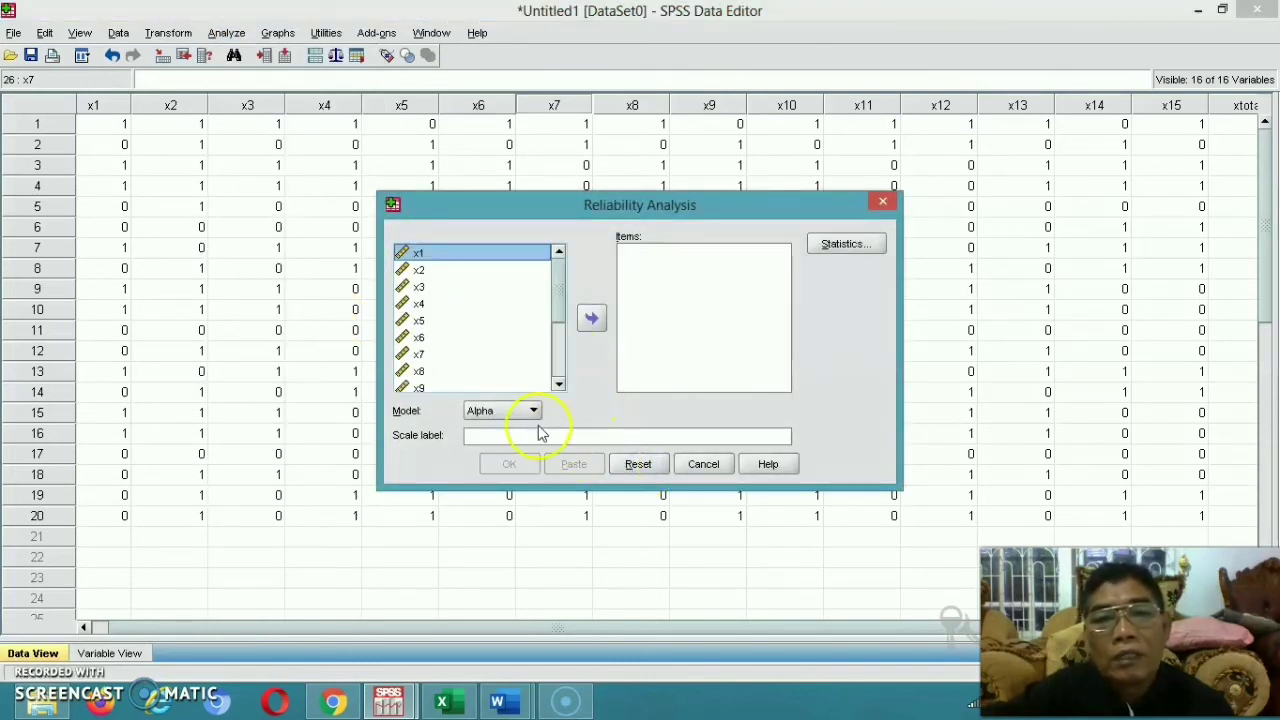
left_click(445, 287)
key("ctrl+a")
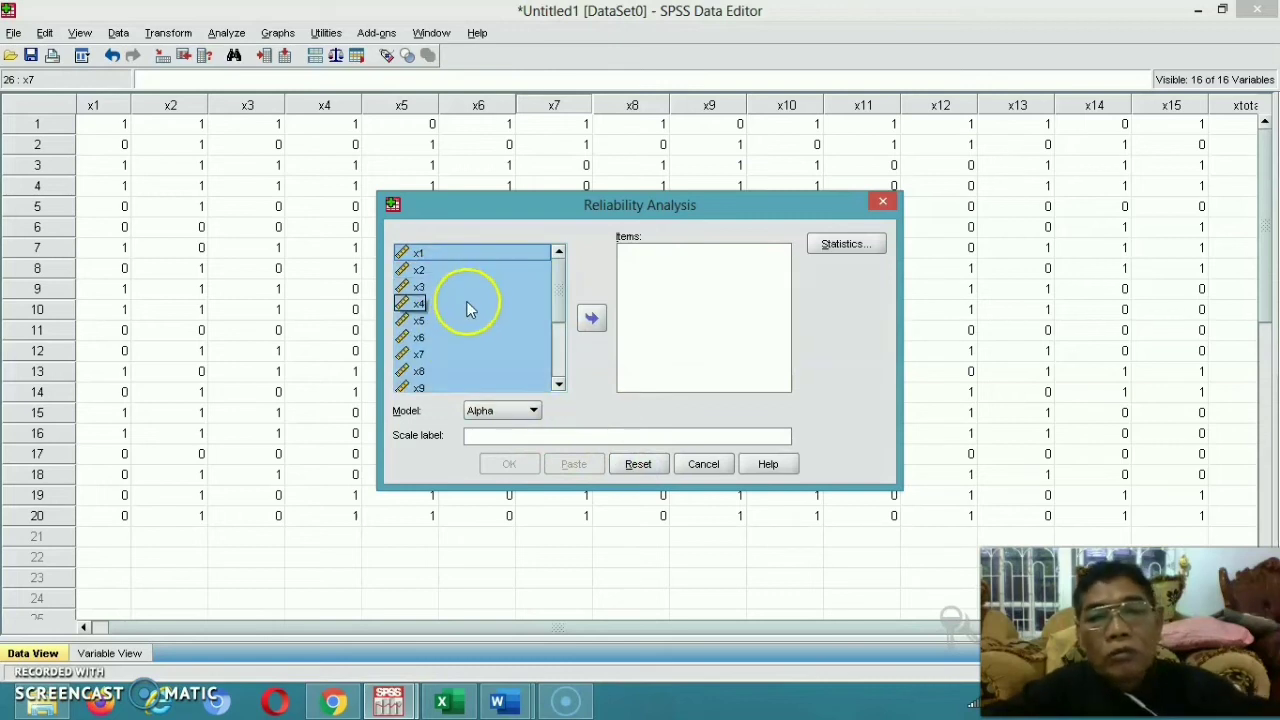
left_click(592, 321)
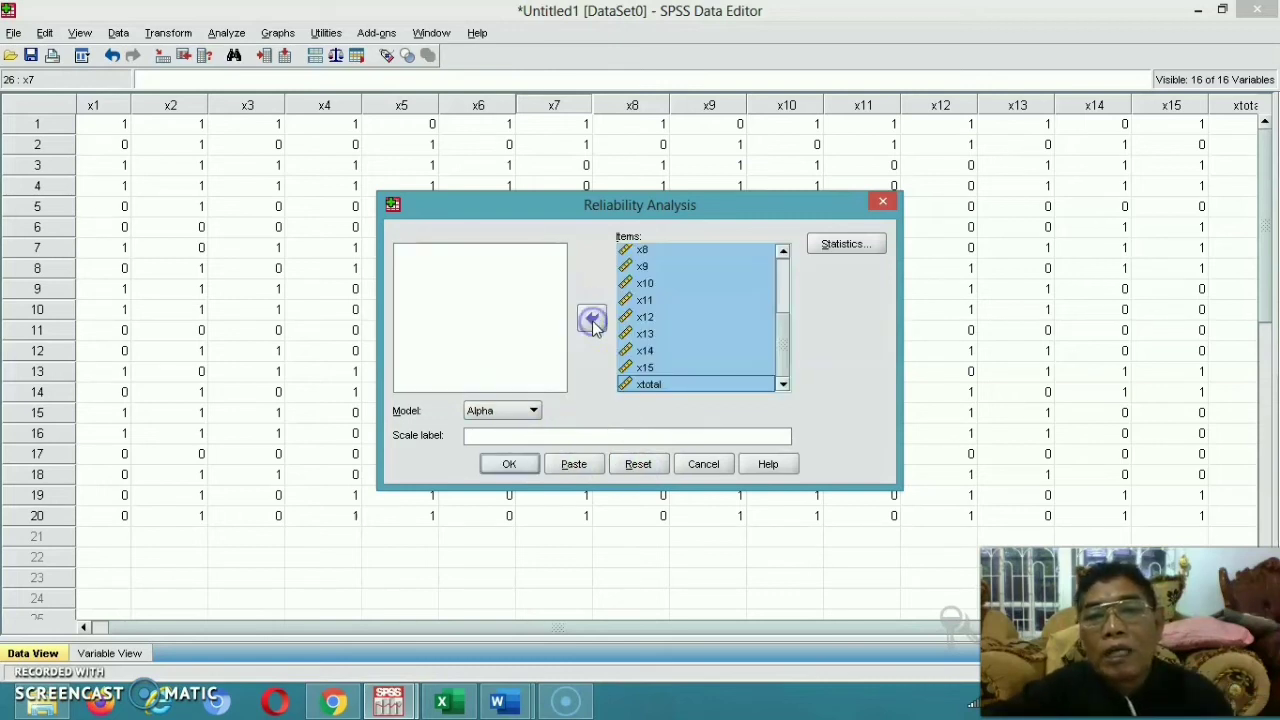
Remove the invalid items x2 and x7 from the reliability analysis items
left_click(727, 316)
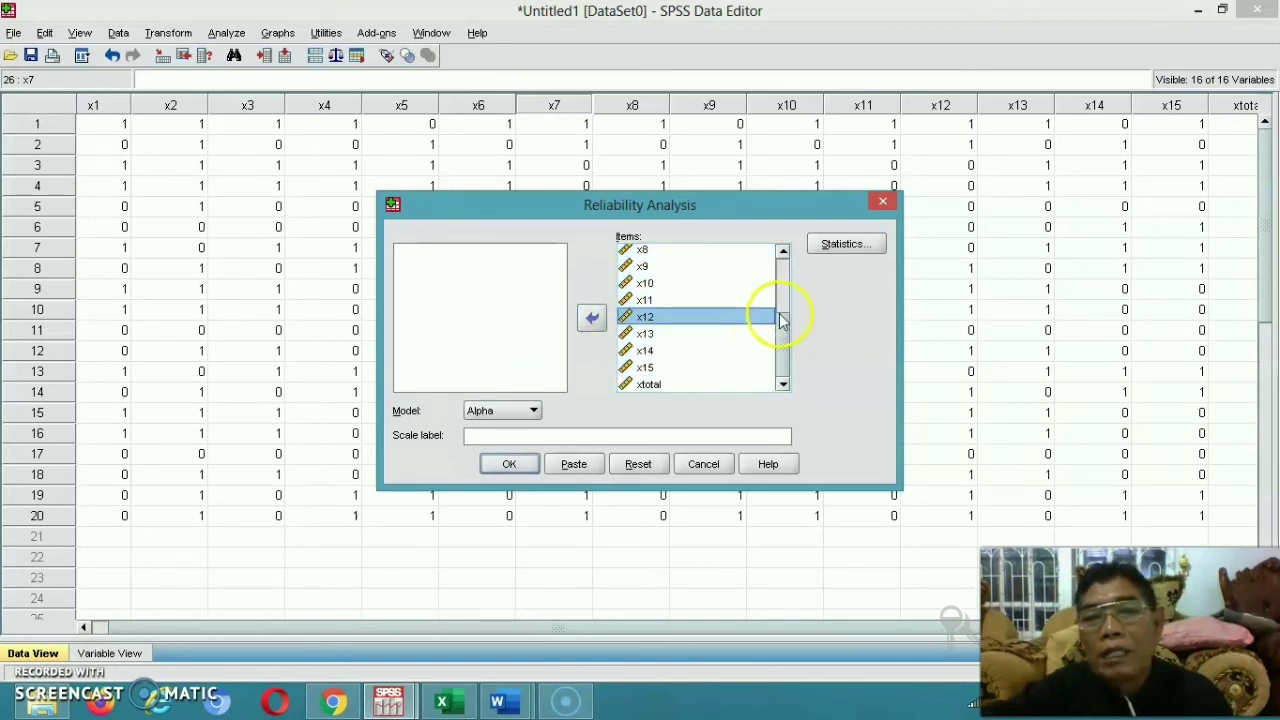
left_click_drag(782, 330, 782, 272)
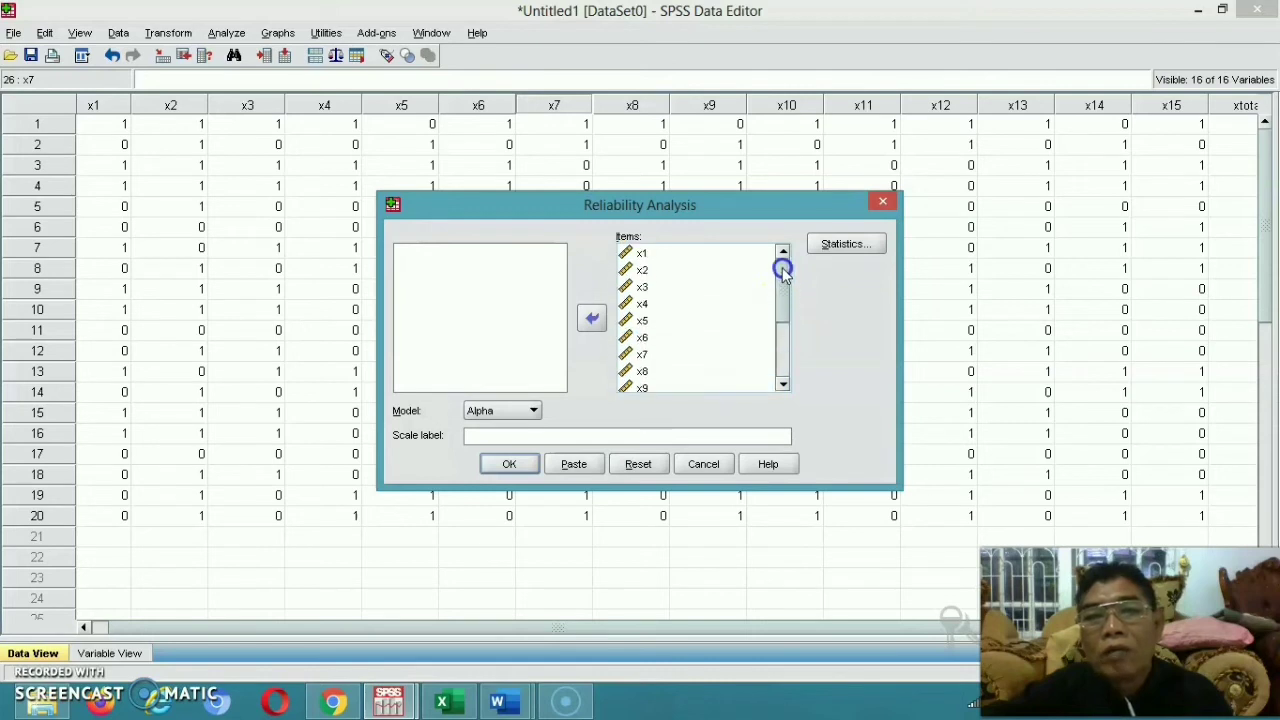
left_click(641, 270)
left_click(592, 317)
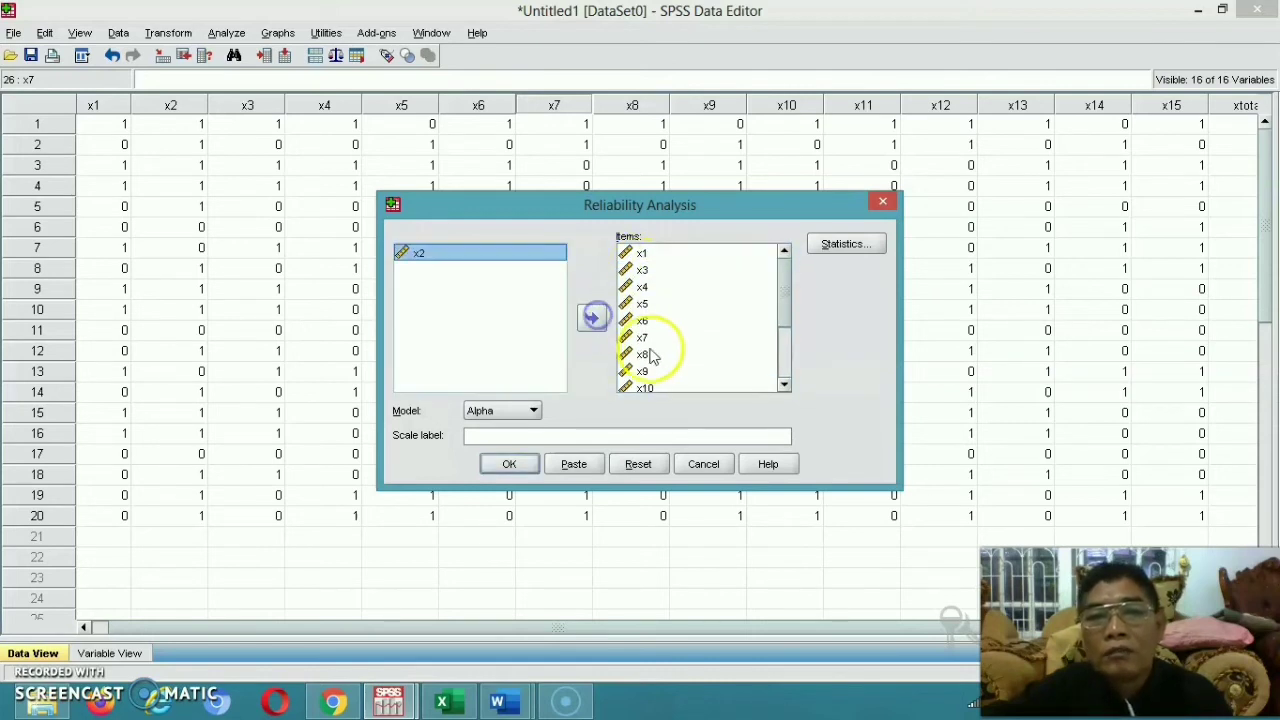
left_click(637, 340)
left_click(591, 318)
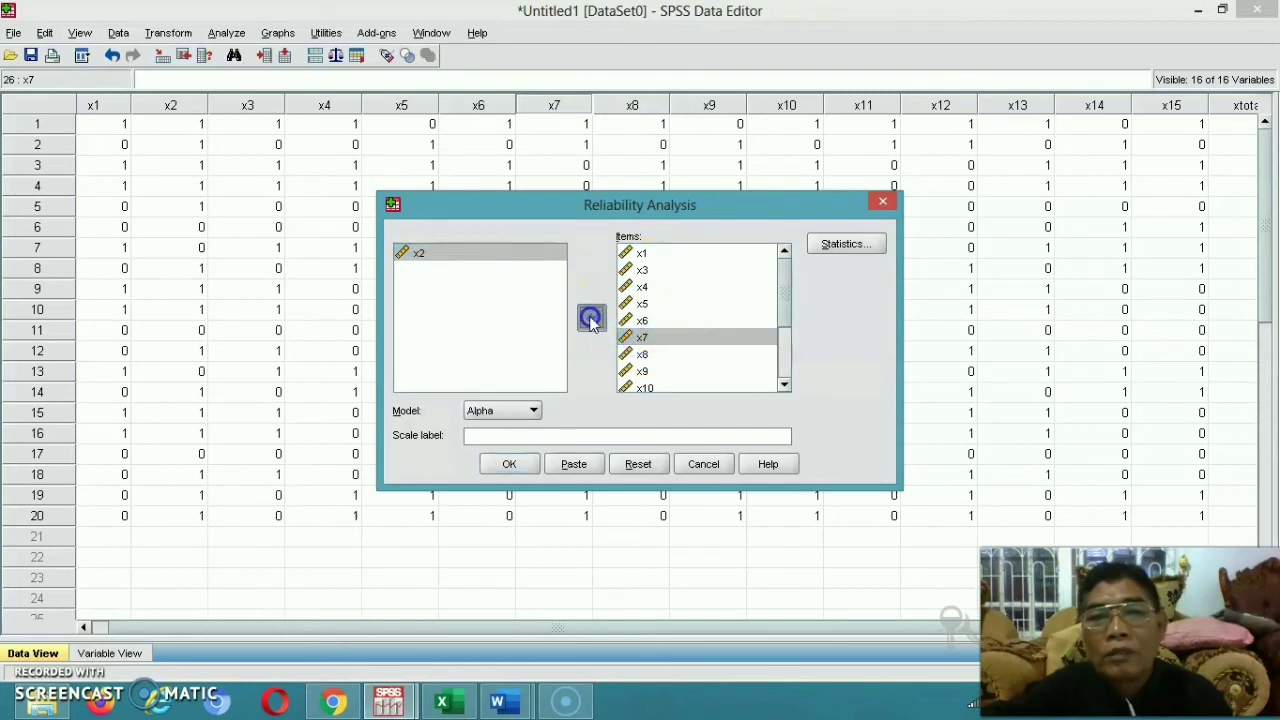
Remove x11, x12 and xtotal from the reliability analysis items
left_click(781, 360)
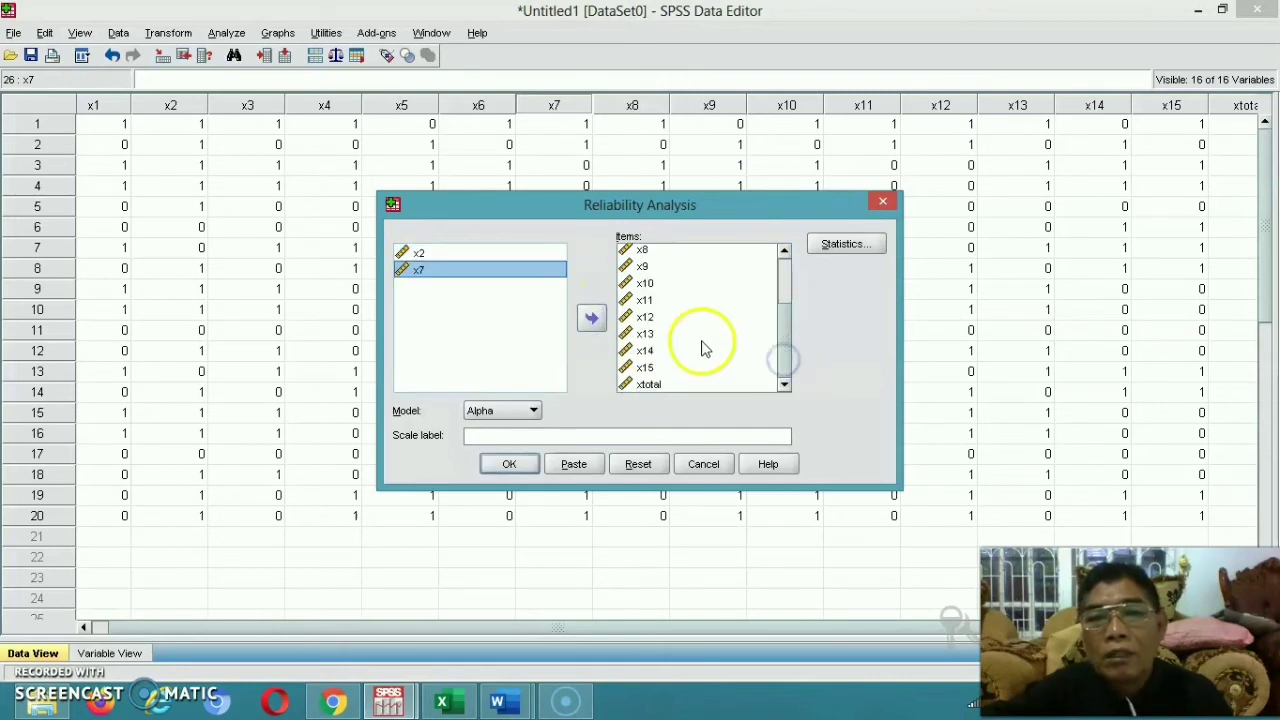
left_click(641, 300)
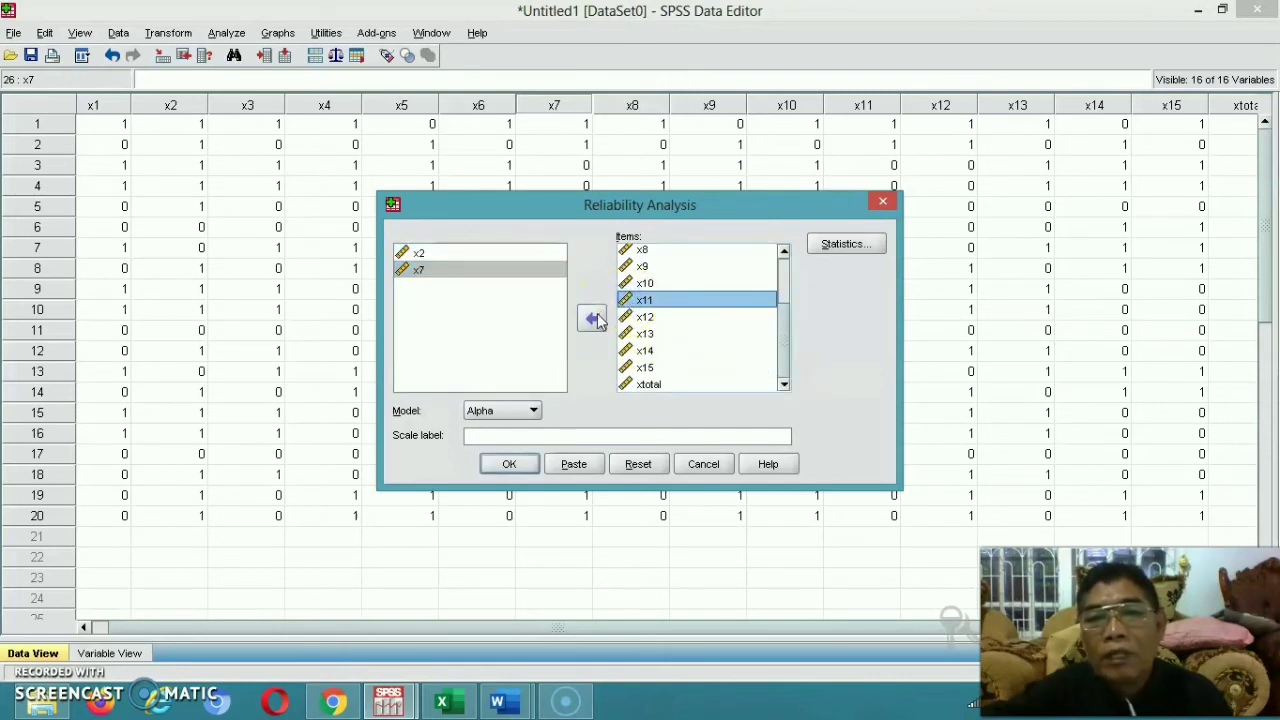
left_click(593, 318)
left_click(640, 317)
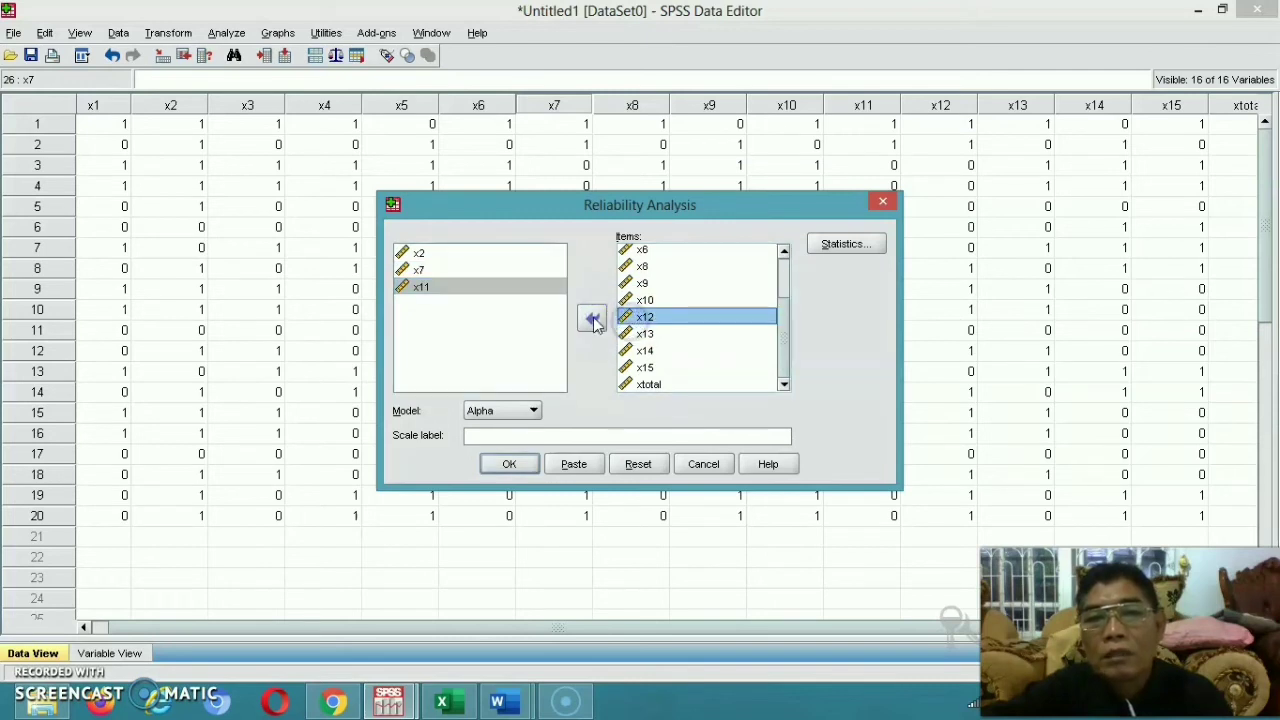
left_click(592, 319)
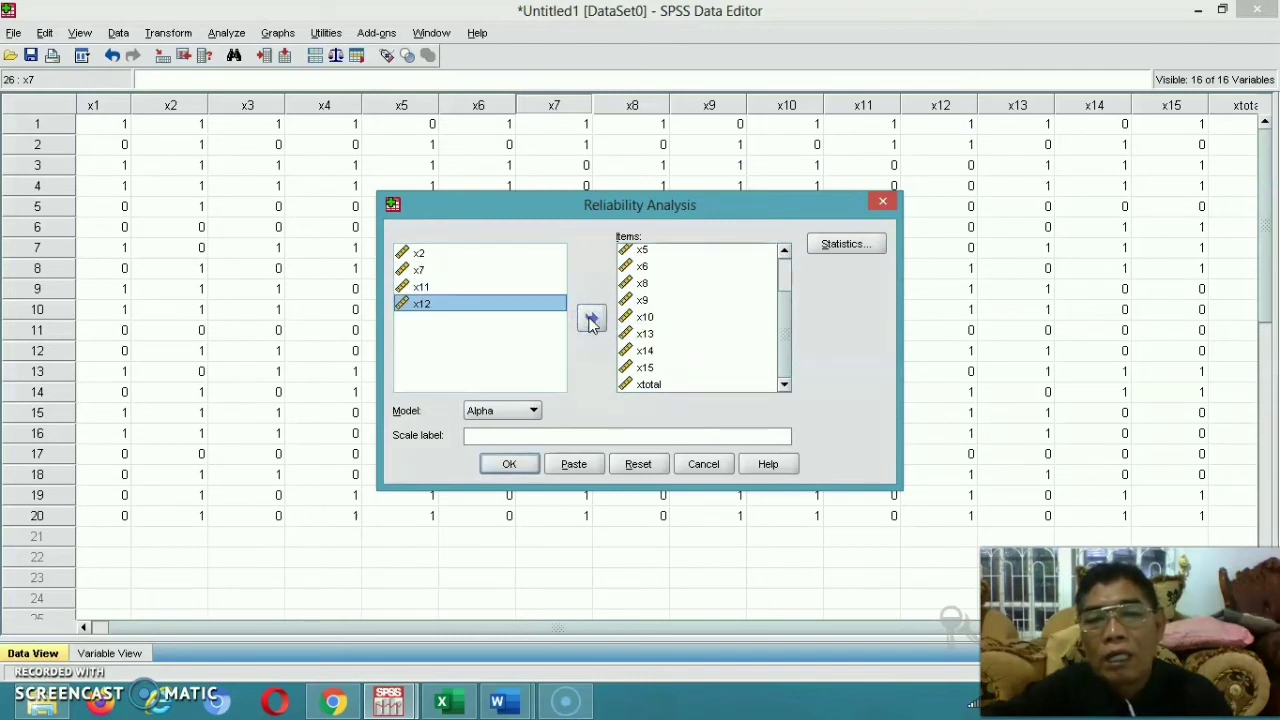
scroll(780, 285, "up", 2)
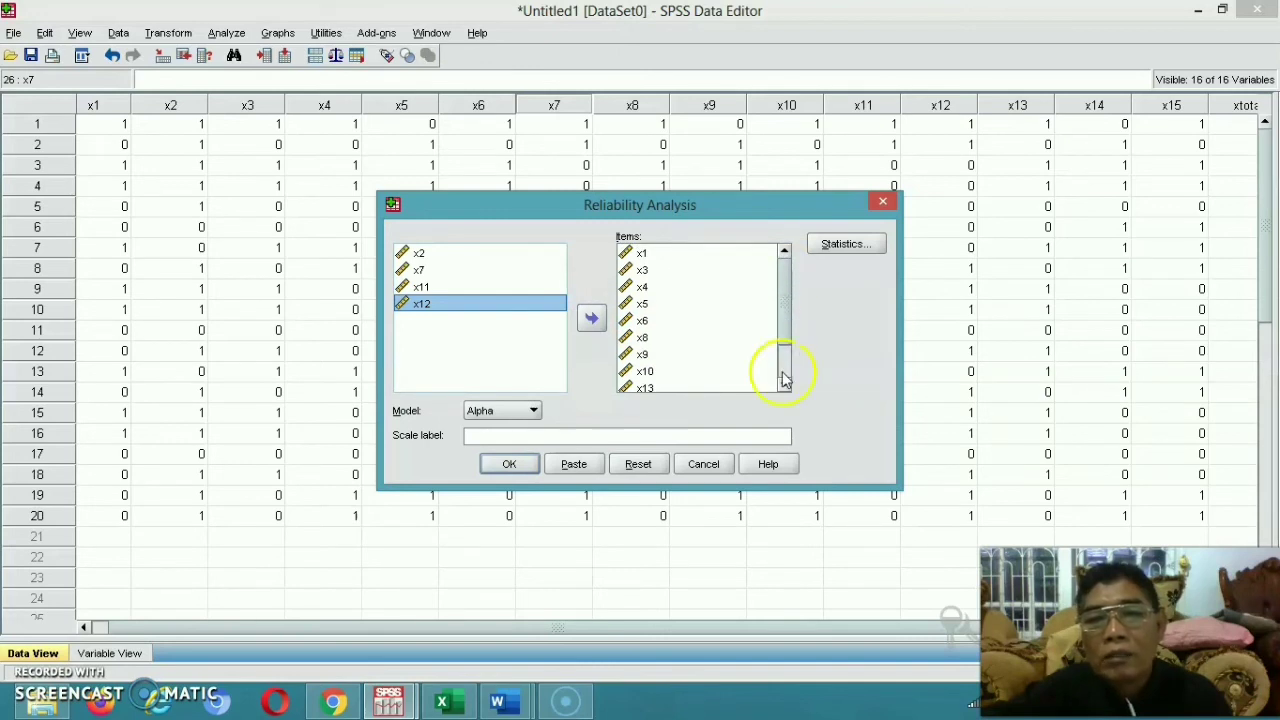
left_click(783, 372)
left_click(649, 385)
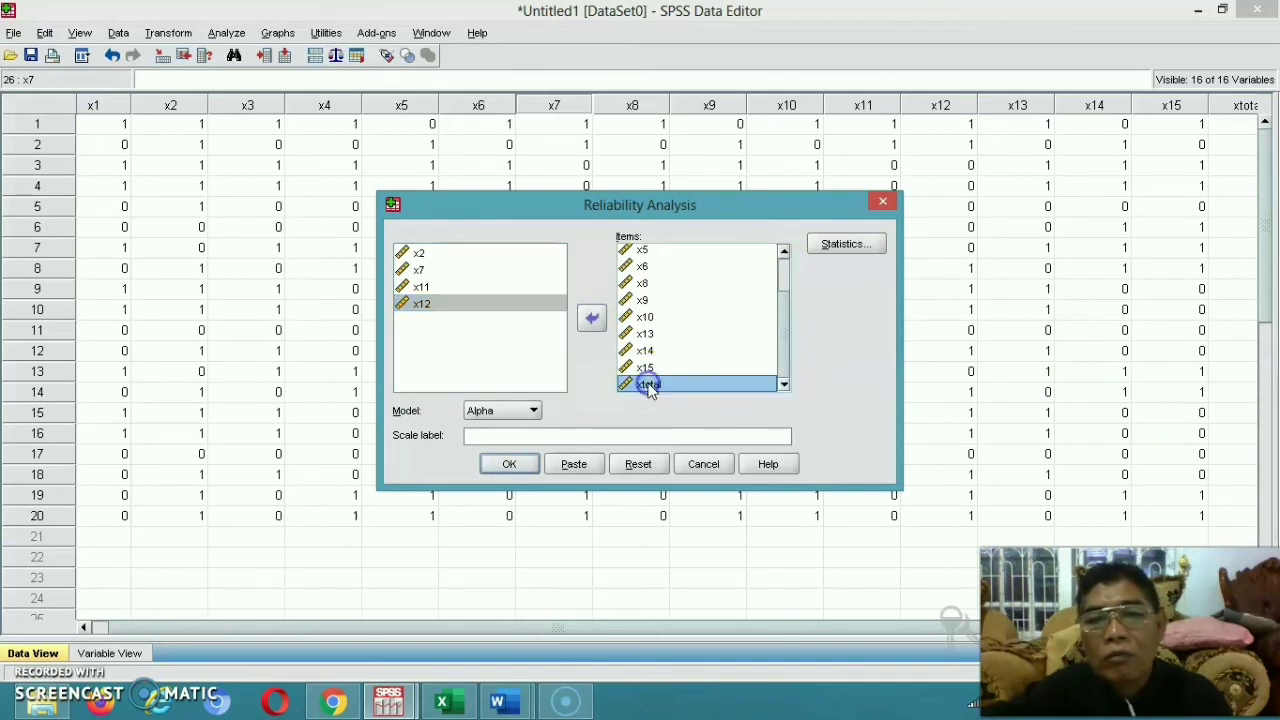
left_click(591, 317)
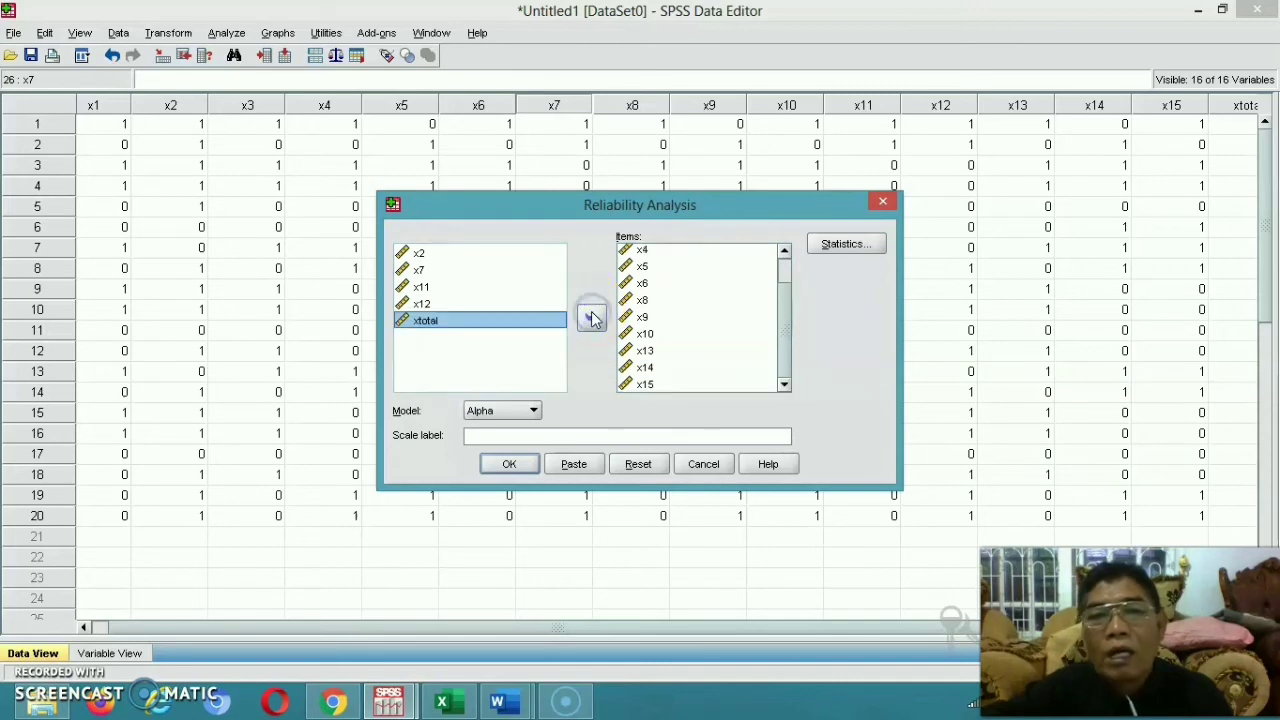
Request inter-item correlations and run the reliability analysis with the Alpha model
left_click(845, 244)
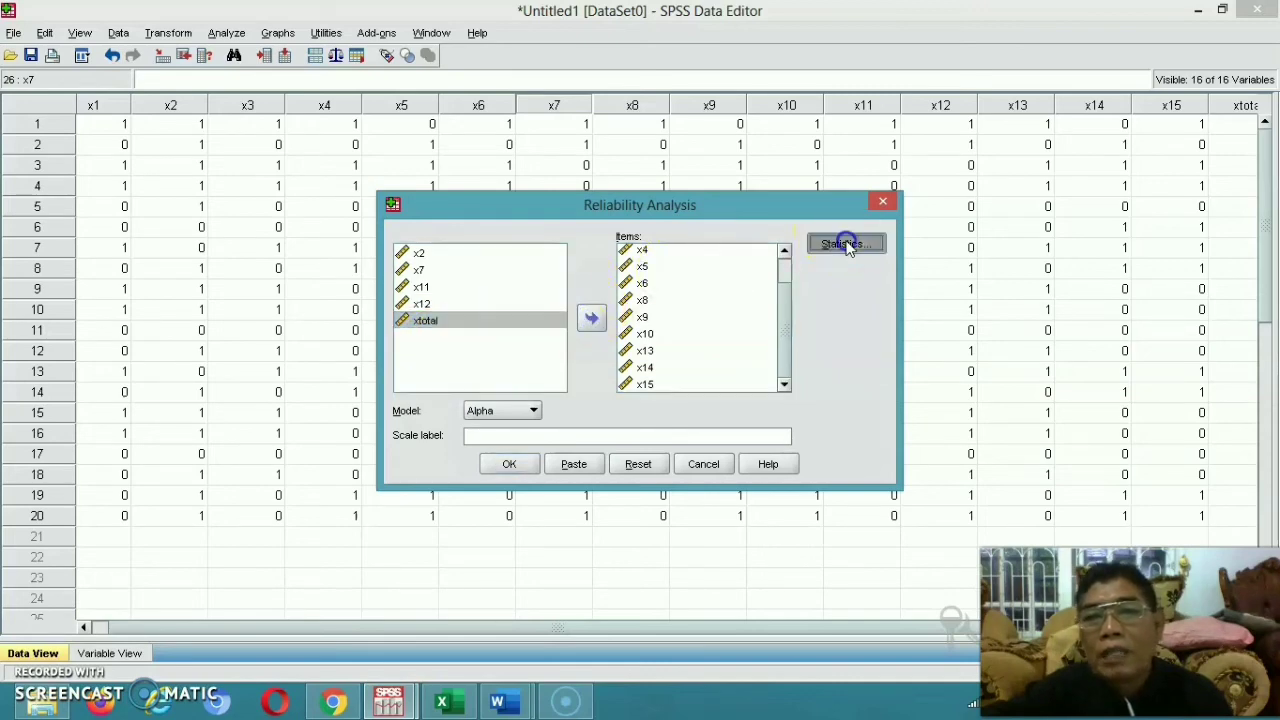
left_click(676, 209)
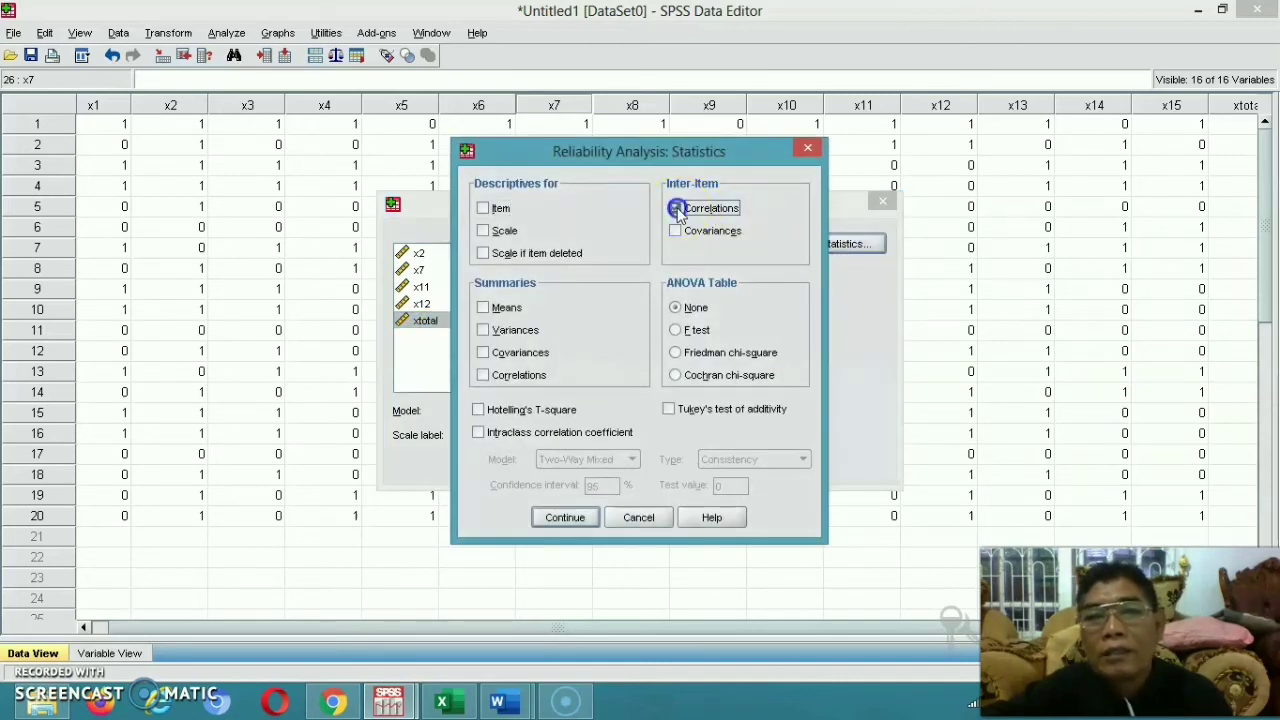
left_click(549, 521)
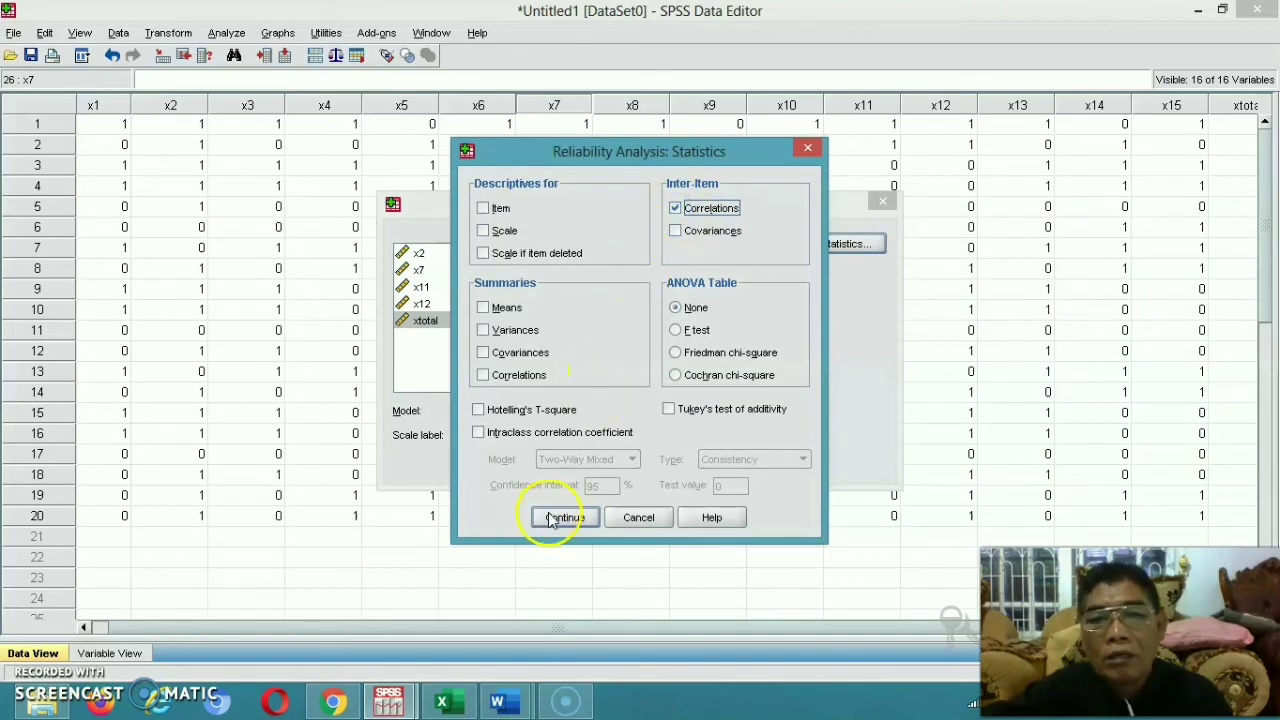
left_click(511, 466)
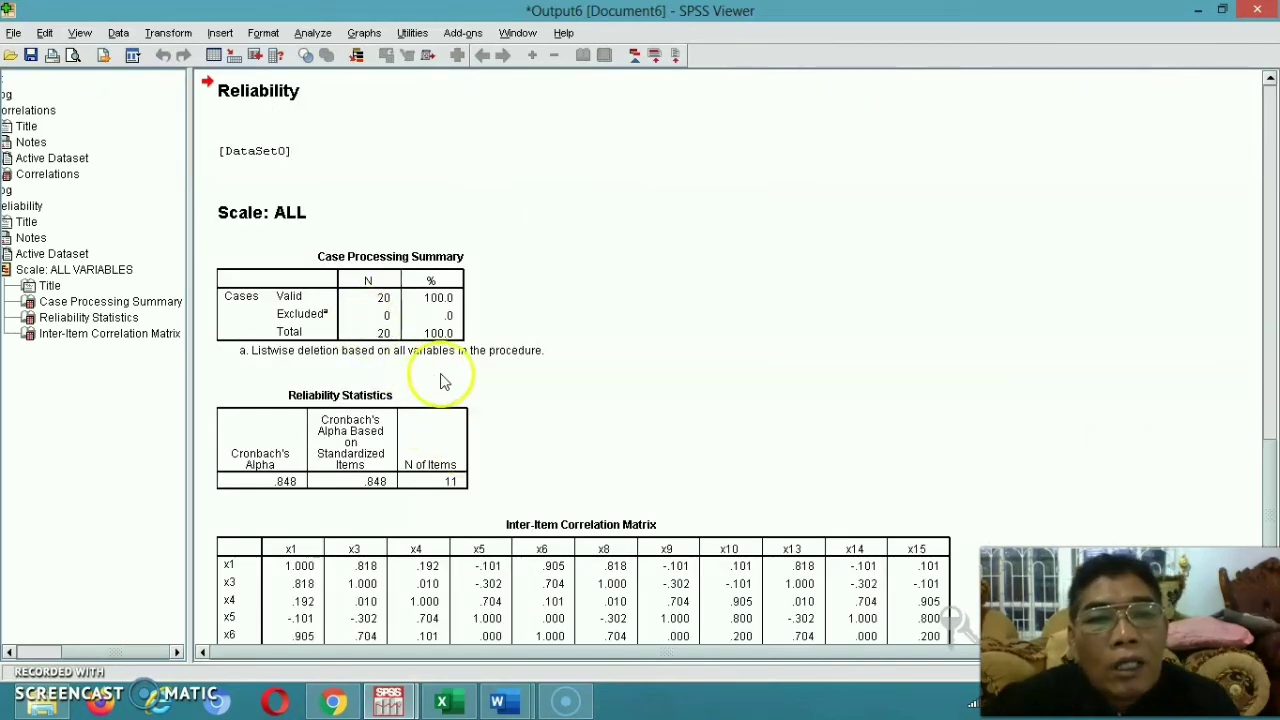
Compare Cronbach's Alpha in the SPSS reliability output with the r table value and decision rules on Sheet1 of the Excel workbook
scroll(488, 345, "down", 3)
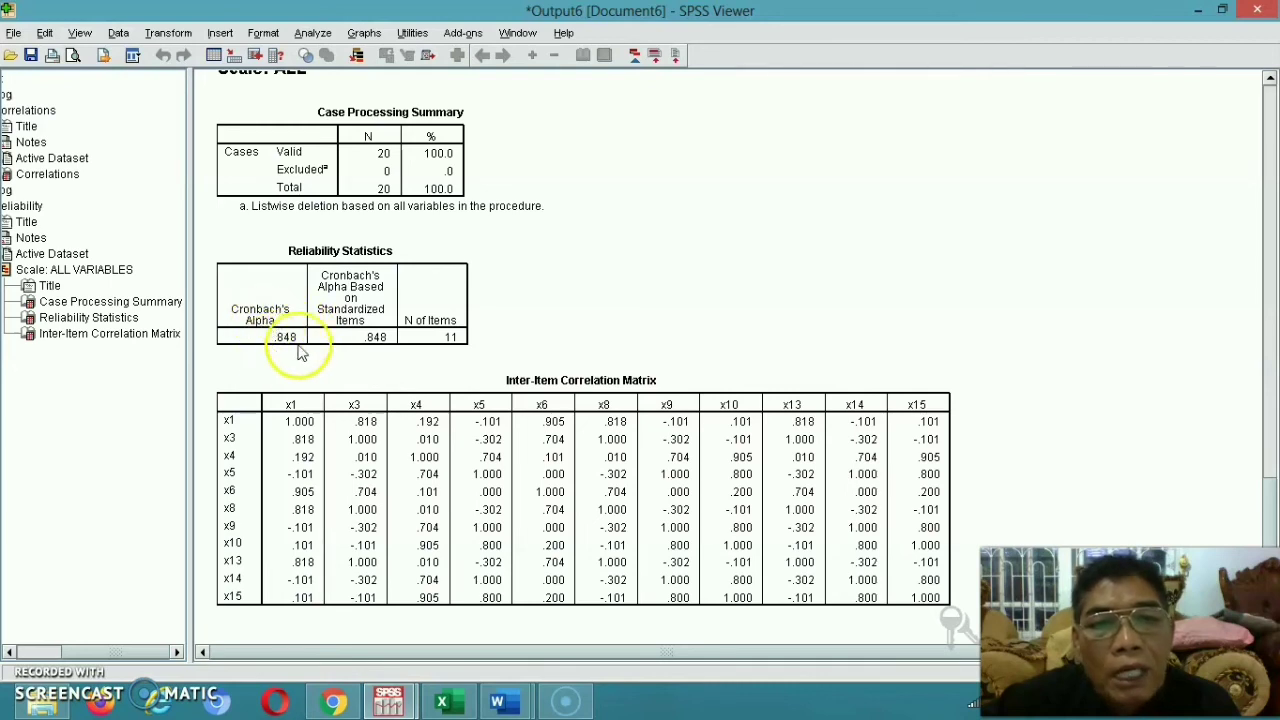
left_click(447, 700)
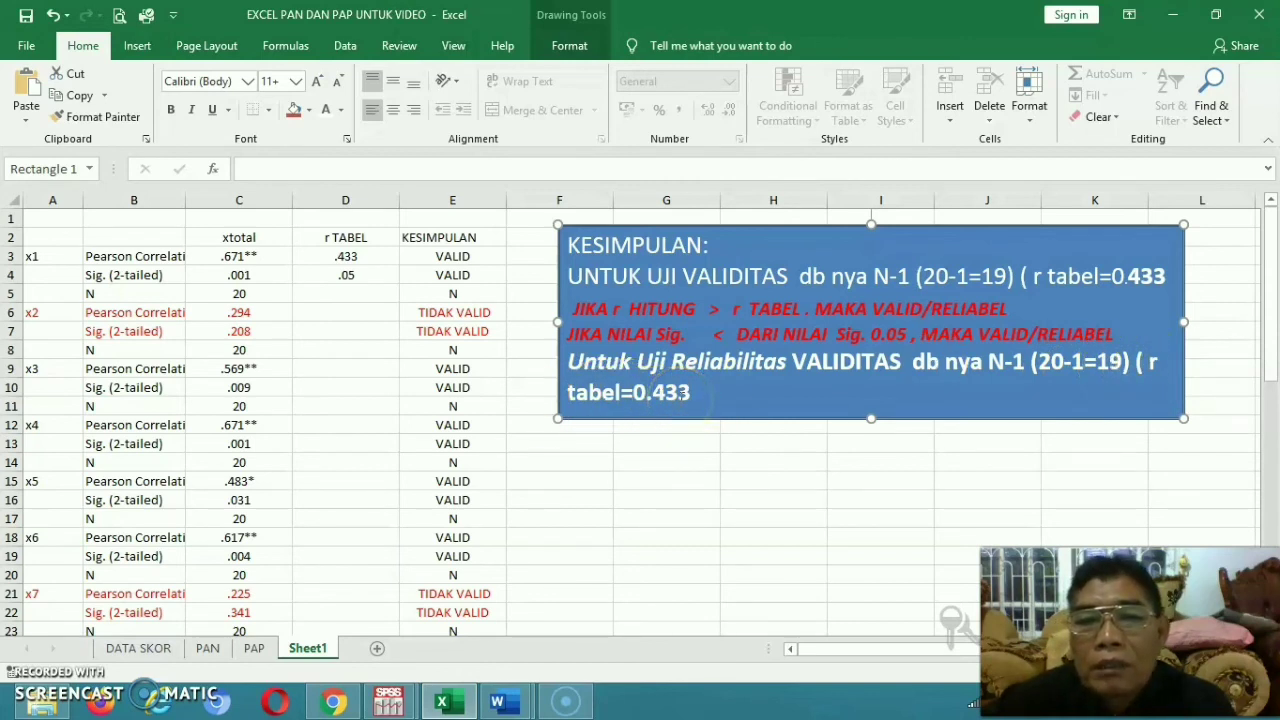
mouse_move(412, 706)
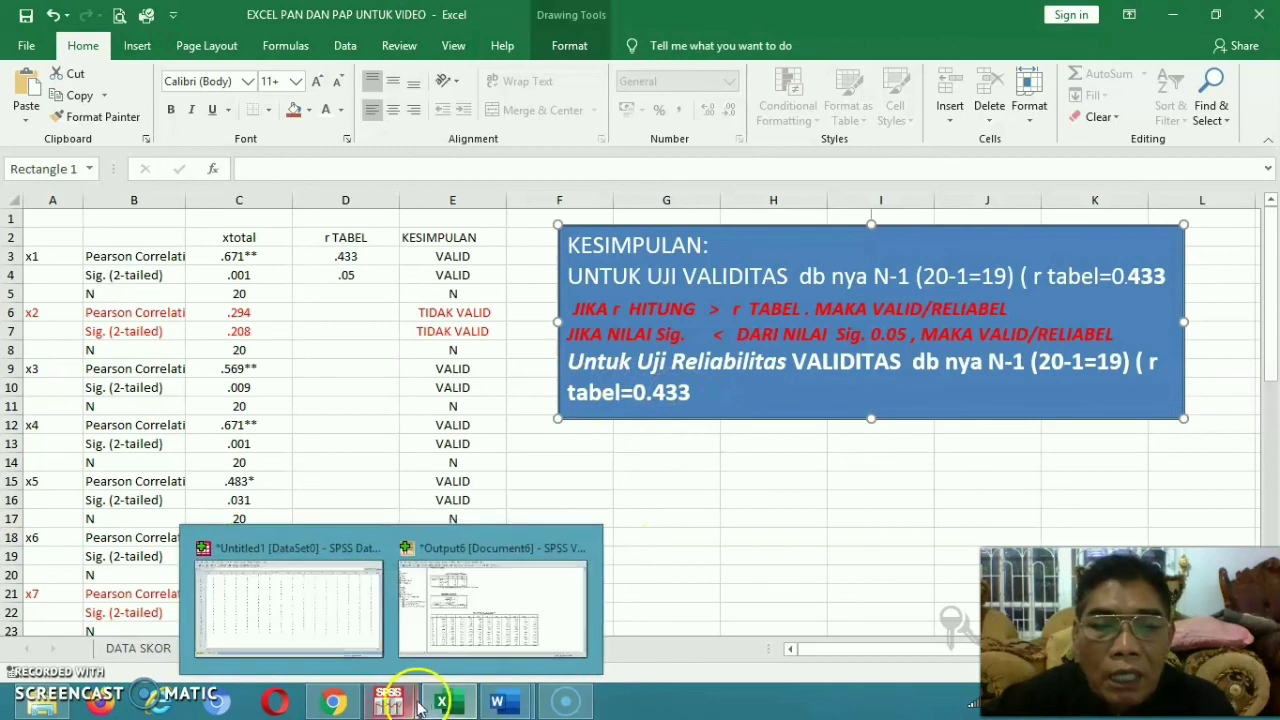
left_click(425, 640)
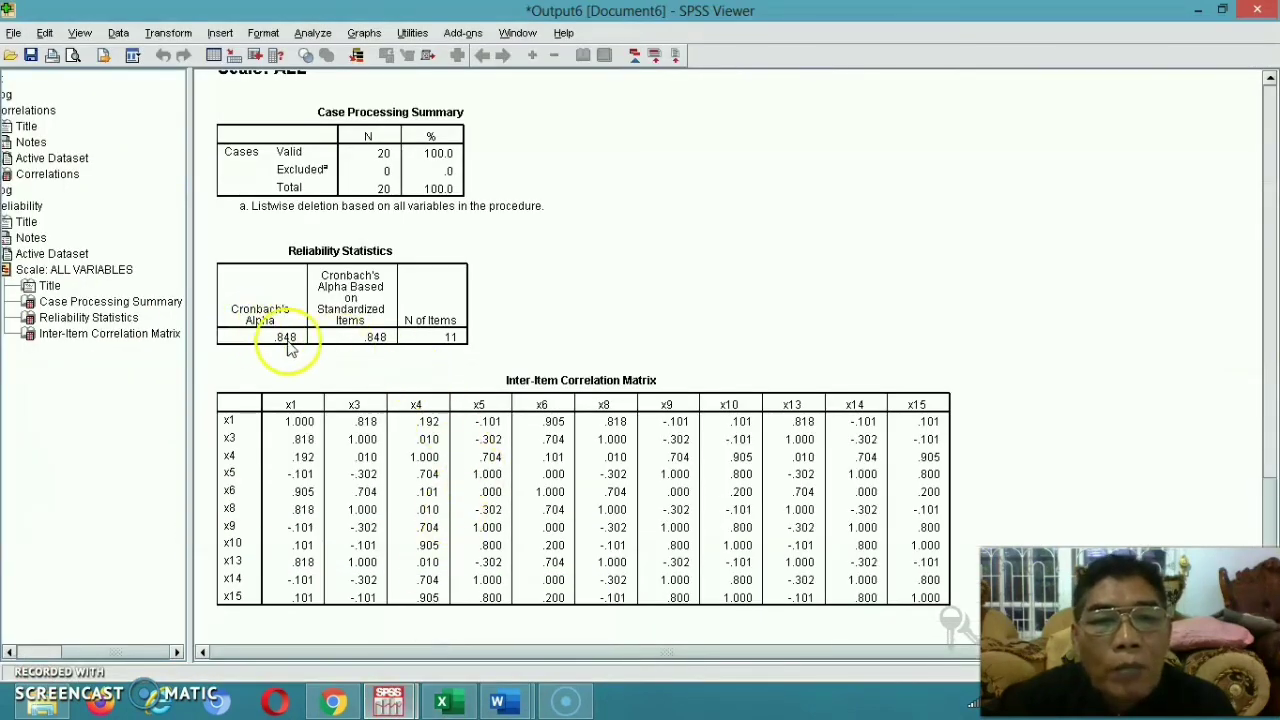
mouse_move(426, 708)
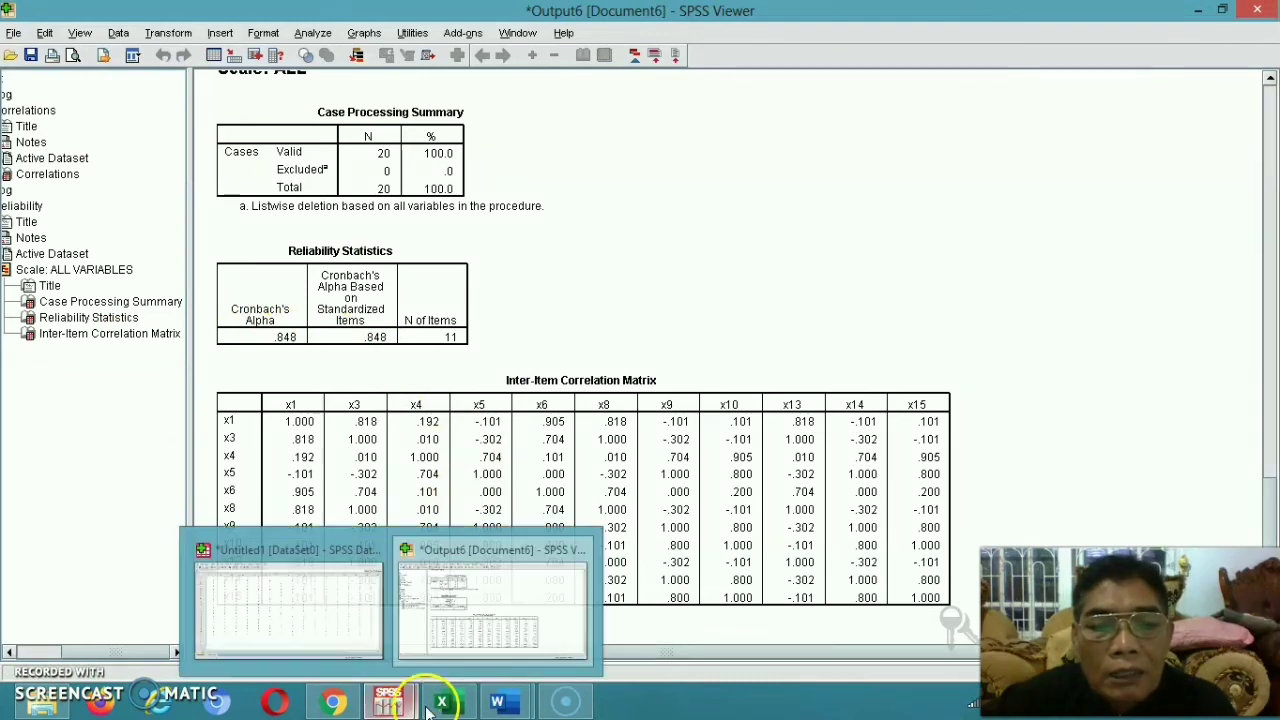
left_click(537, 595)
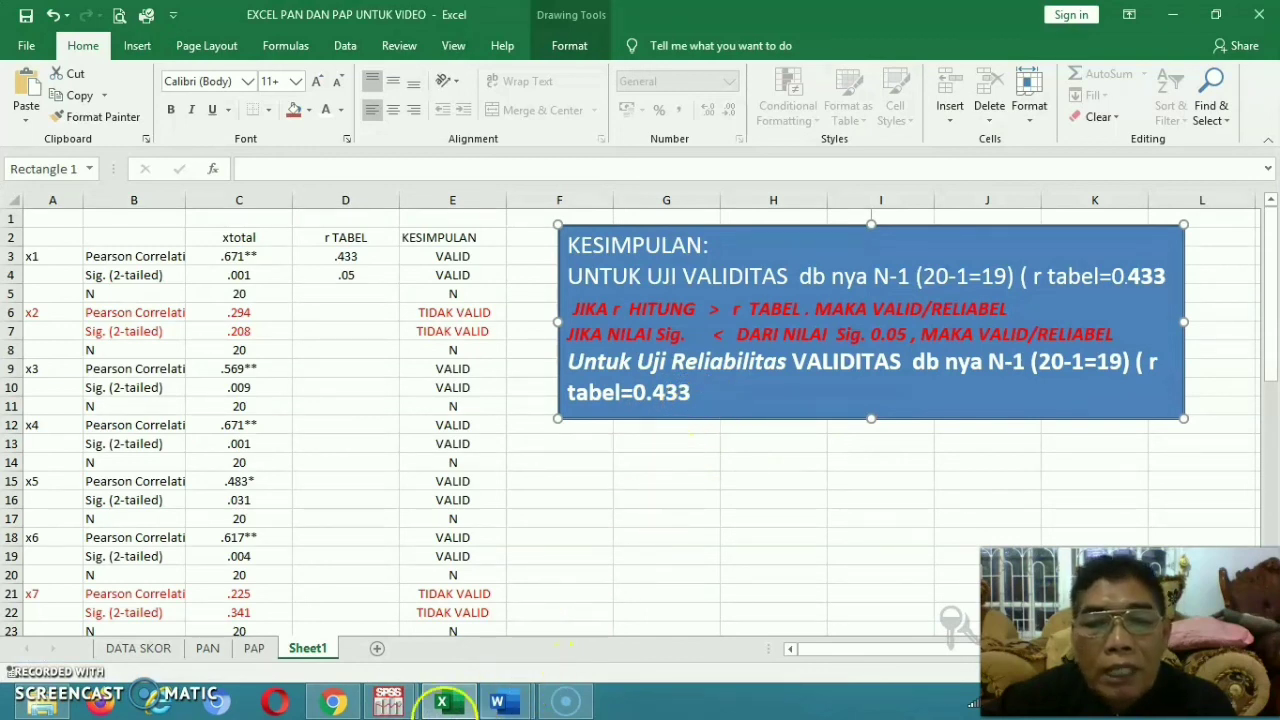
mouse_move(393, 708)
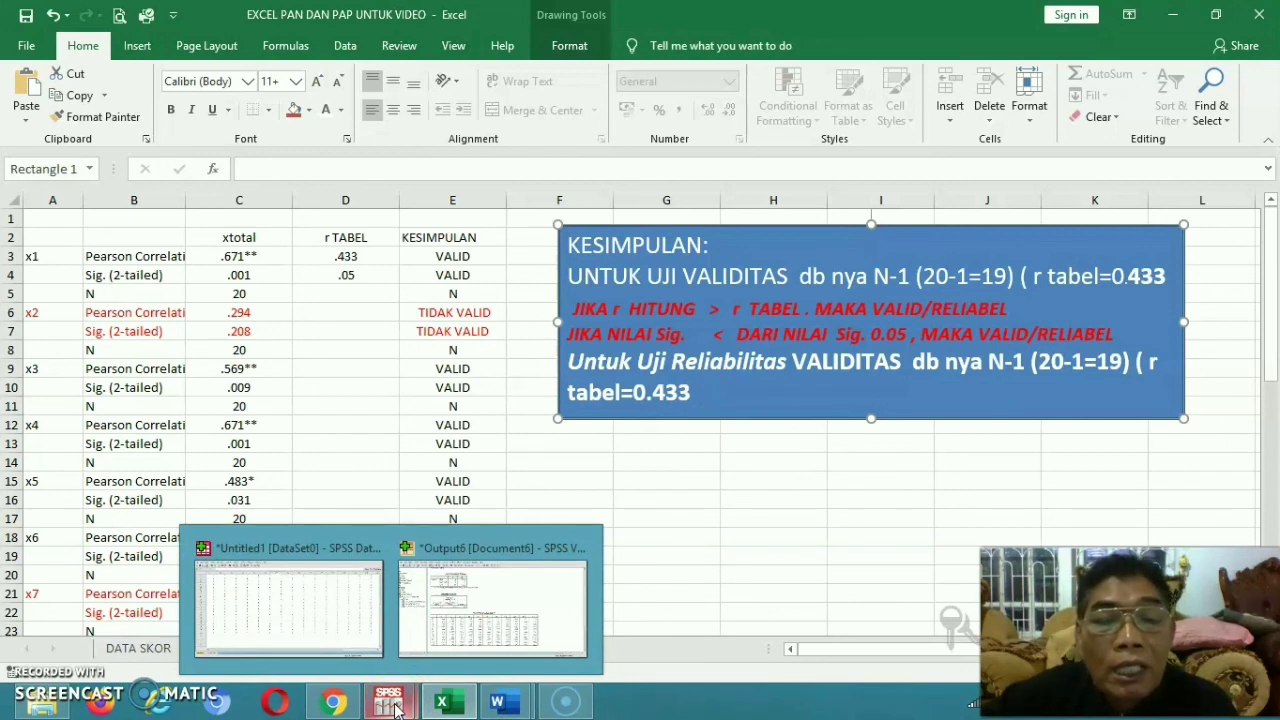
left_click(391, 706)
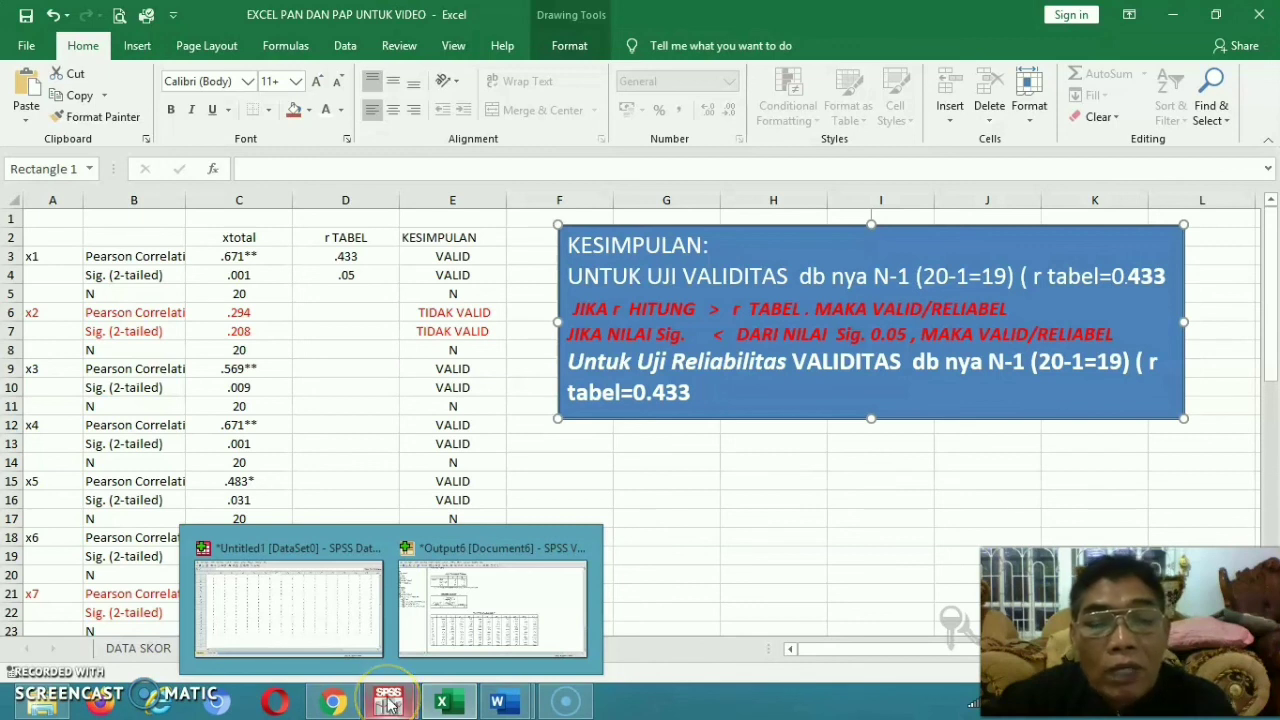